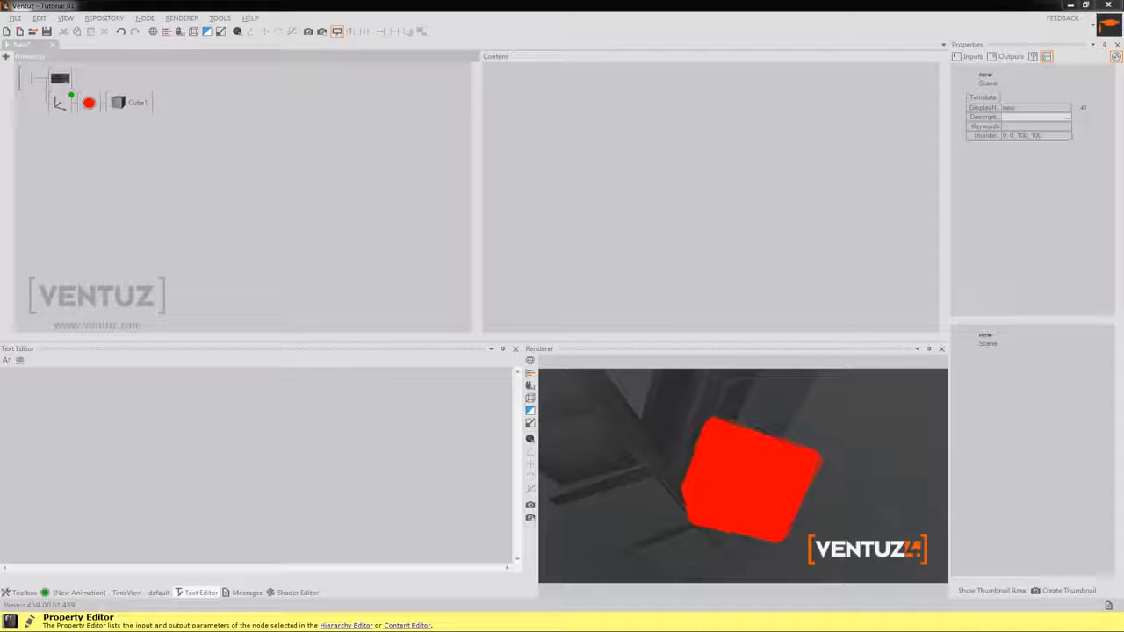
Step: Inspect the cube's Color node, its Axis node and the Mover nodes bound to the axis
{"action": "left_click", "coordinate": [759, 463]}
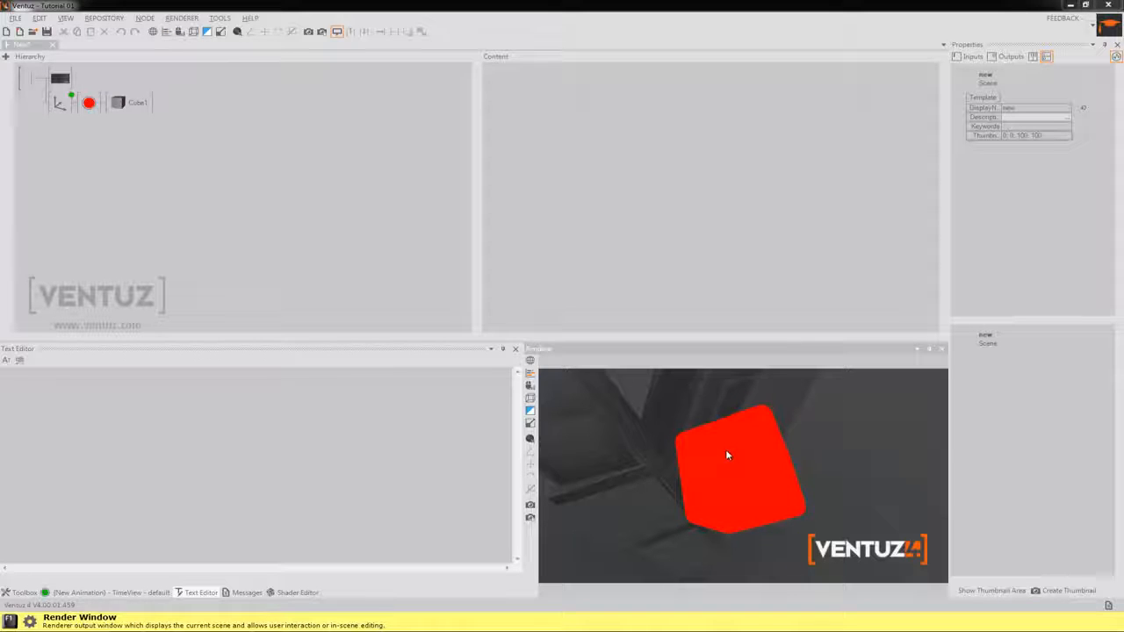
{"action": "left_click", "coordinate": [89, 103]}
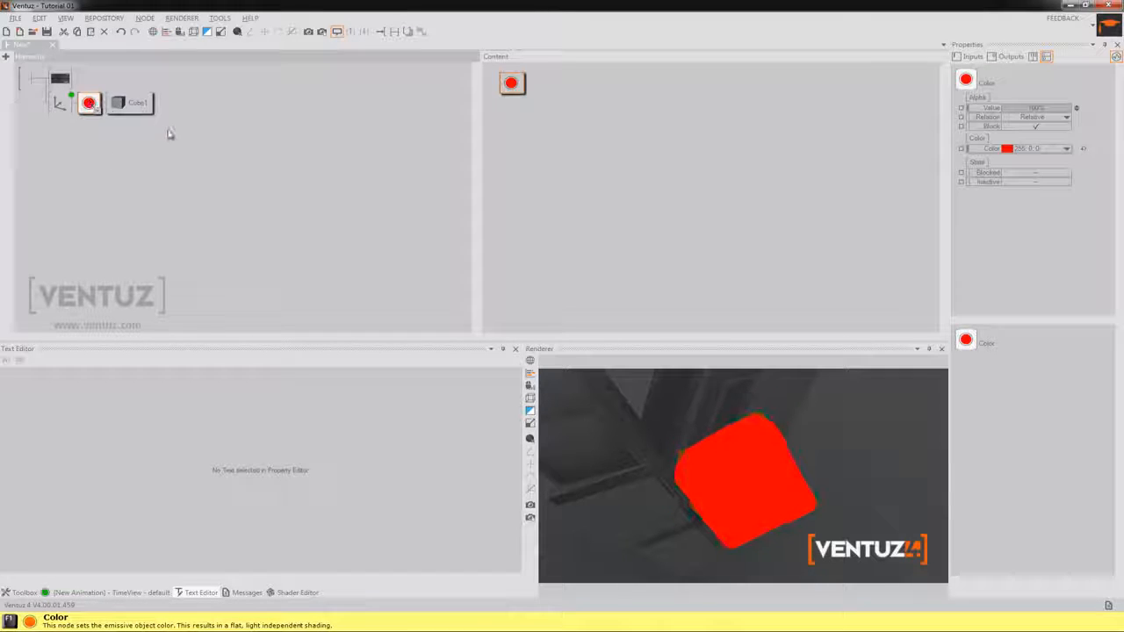
{"action": "left_click", "coordinate": [57, 105]}
{"action": "left_click", "coordinate": [586, 147]}
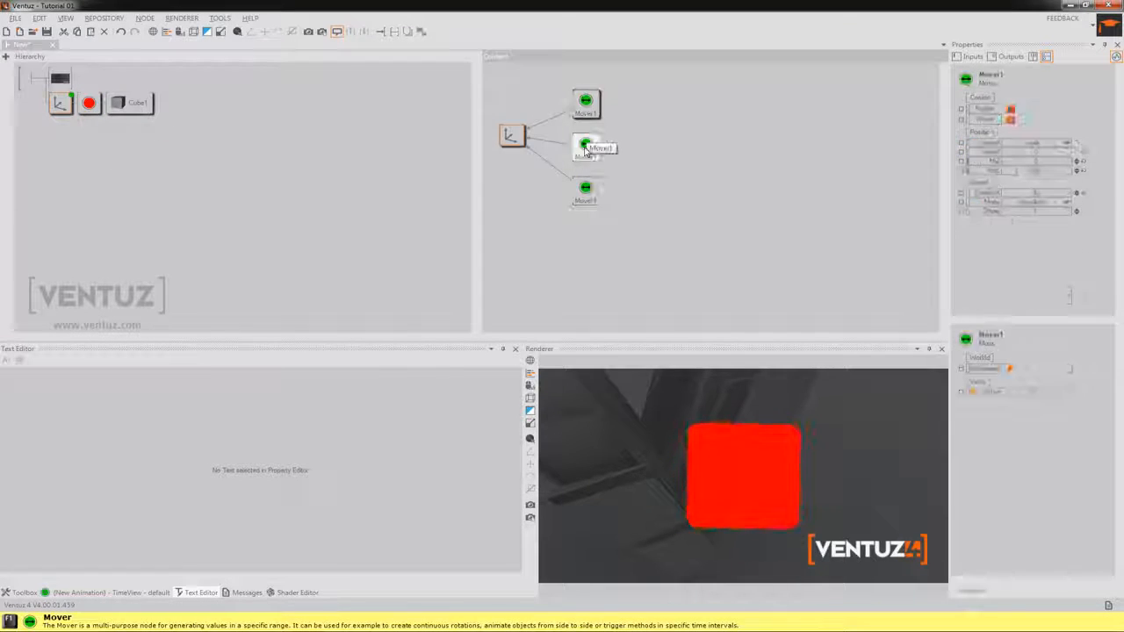
{"action": "left_click", "coordinate": [665, 249]}
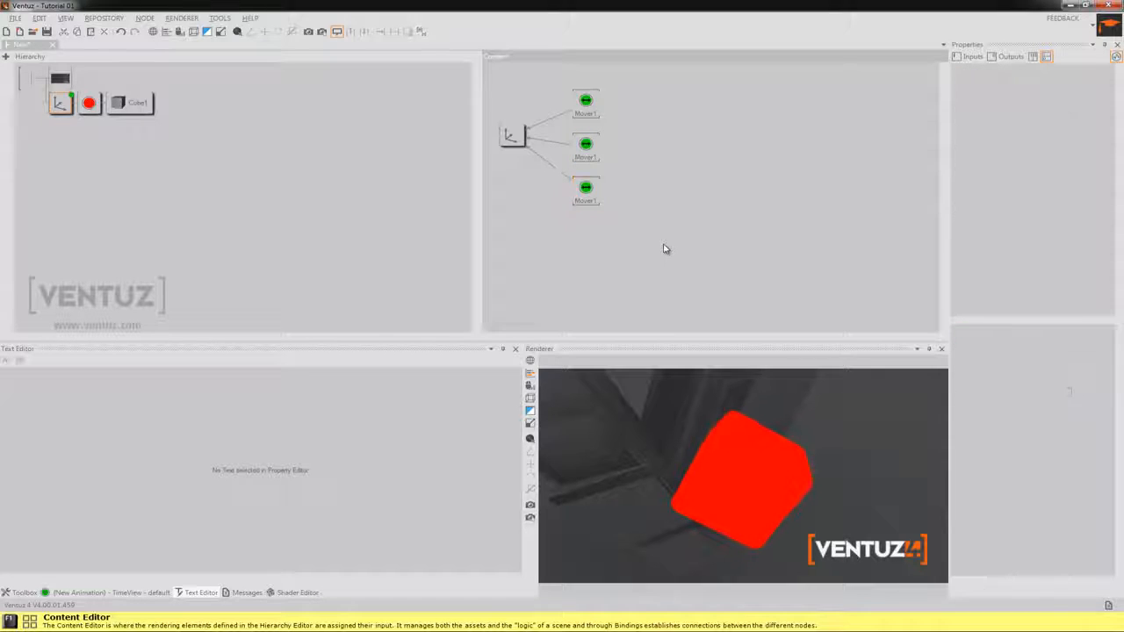
Step: Set the red Color node in front of Cube1 to inactive
{"action": "left_click", "coordinate": [88, 107]}
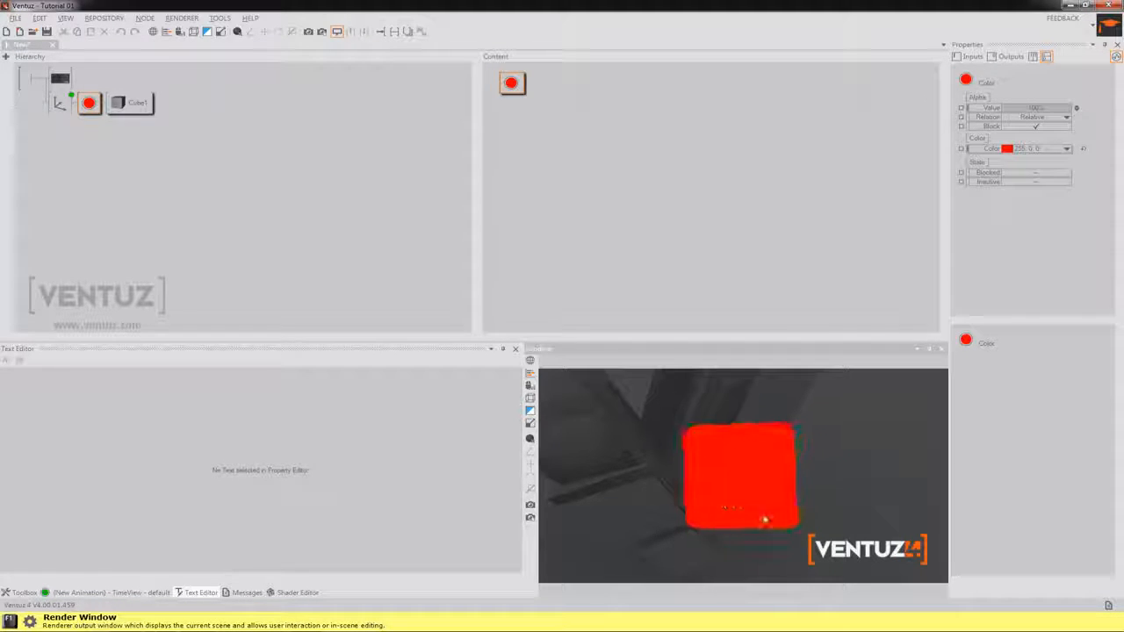
{"action": "key", "text": "ctrl+a"}
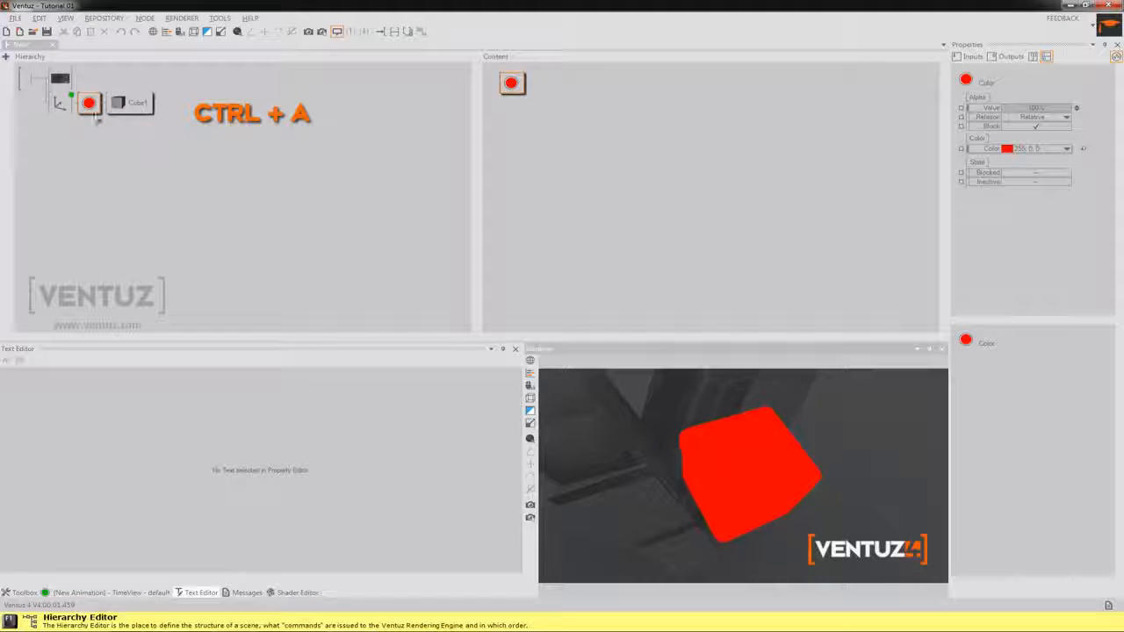
{"action": "key", "text": "ctrl+a"}
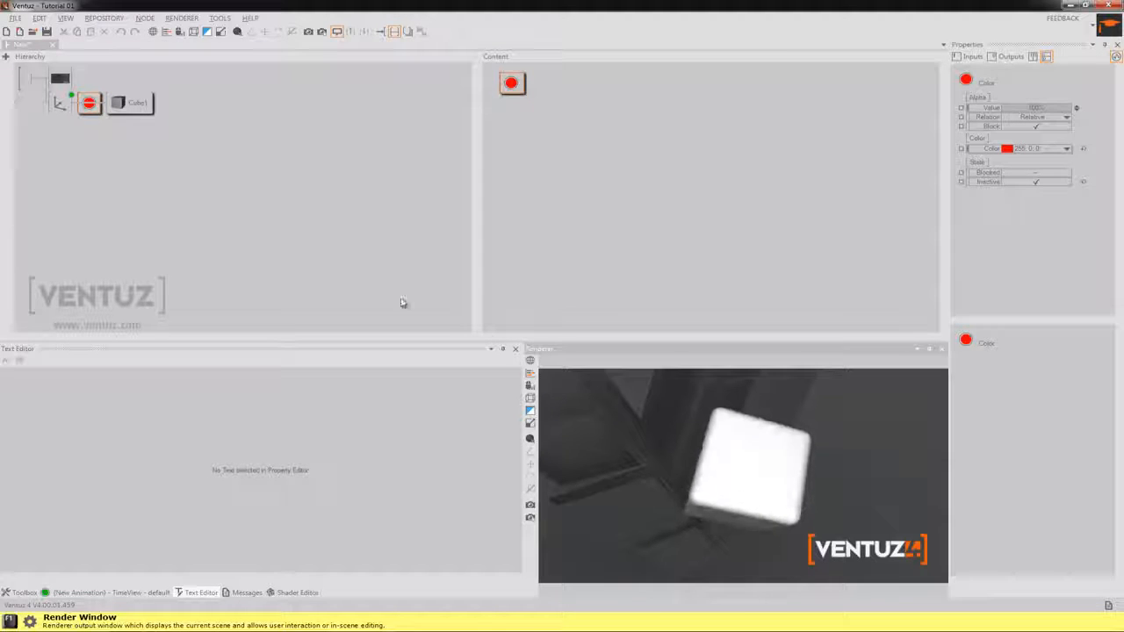
Step: Insert a Material node into the hierarchy between the inactive Color node and Cube1
{"action": "right_click", "coordinate": [268, 235]}
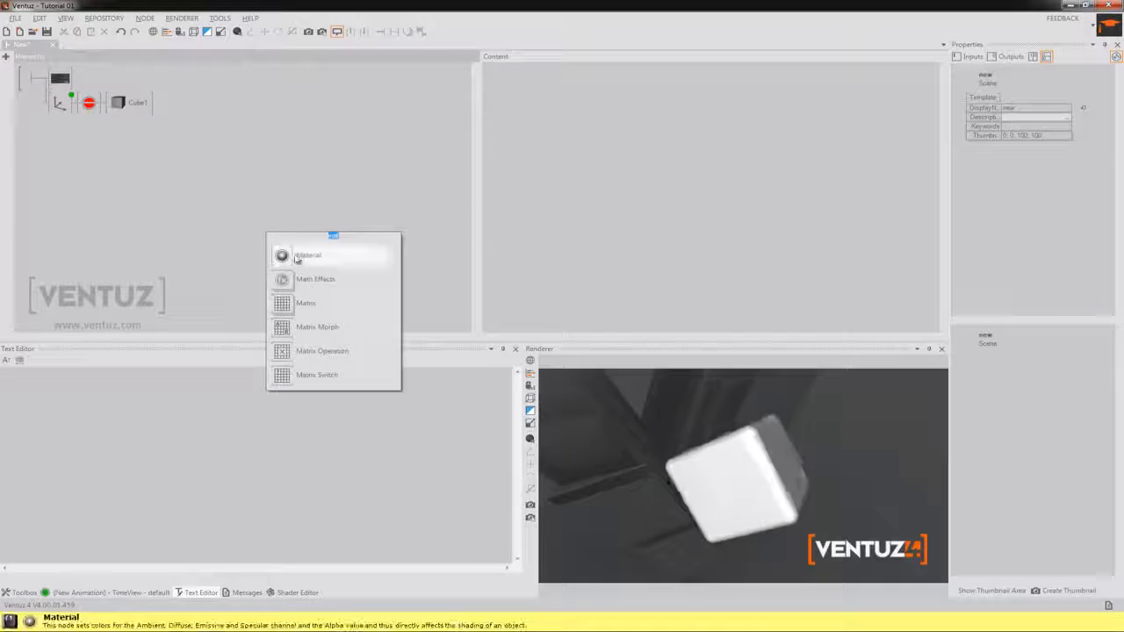
{"action": "left_click_drag", "start_coordinate": [298, 255], "coordinate": [108, 115]}
{"action": "left_click", "coordinate": [111, 106]}
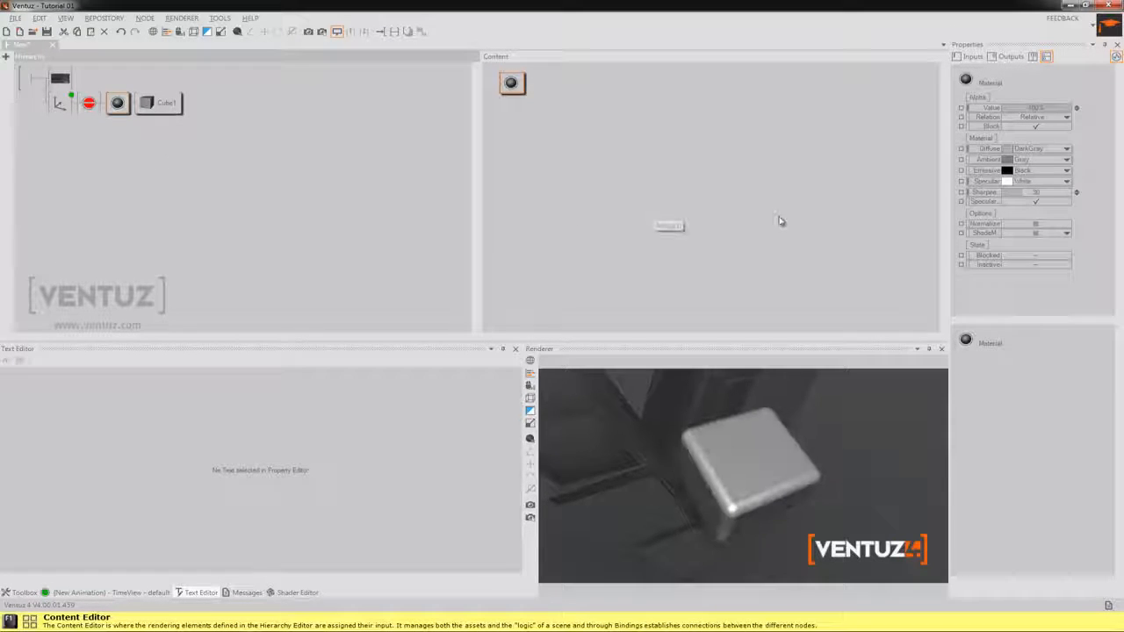
Step: Set the Material node's Diffuse color to red
{"action": "left_click", "coordinate": [1067, 150]}
{"action": "left_click_drag", "start_coordinate": [1031, 173], "coordinate": [1067, 186]}
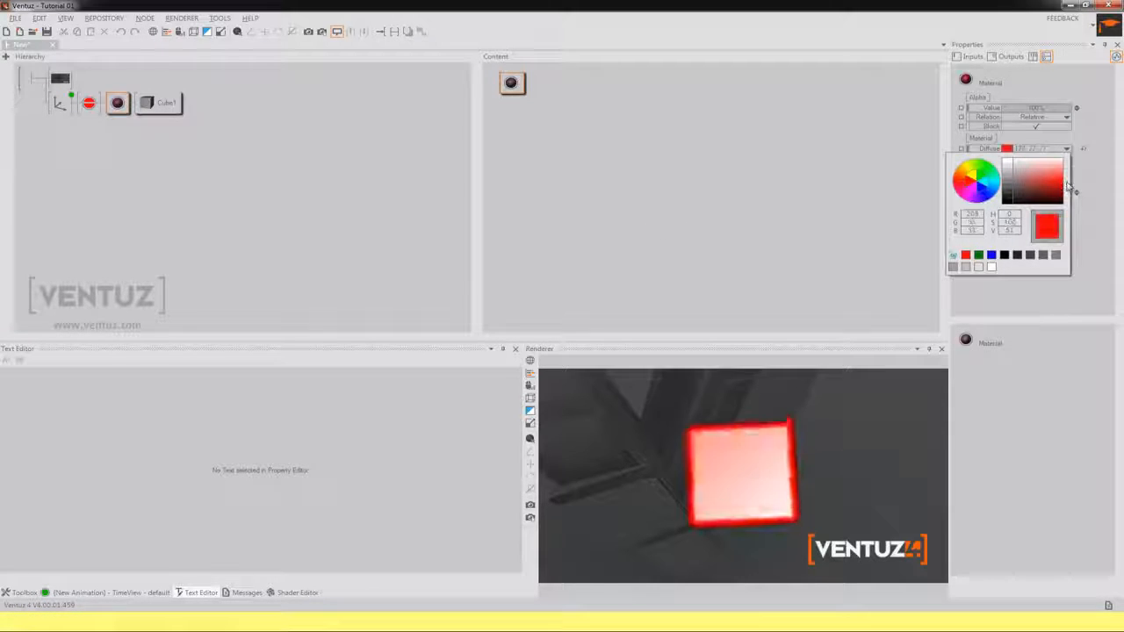
{"action": "left_click", "coordinate": [1089, 275]}
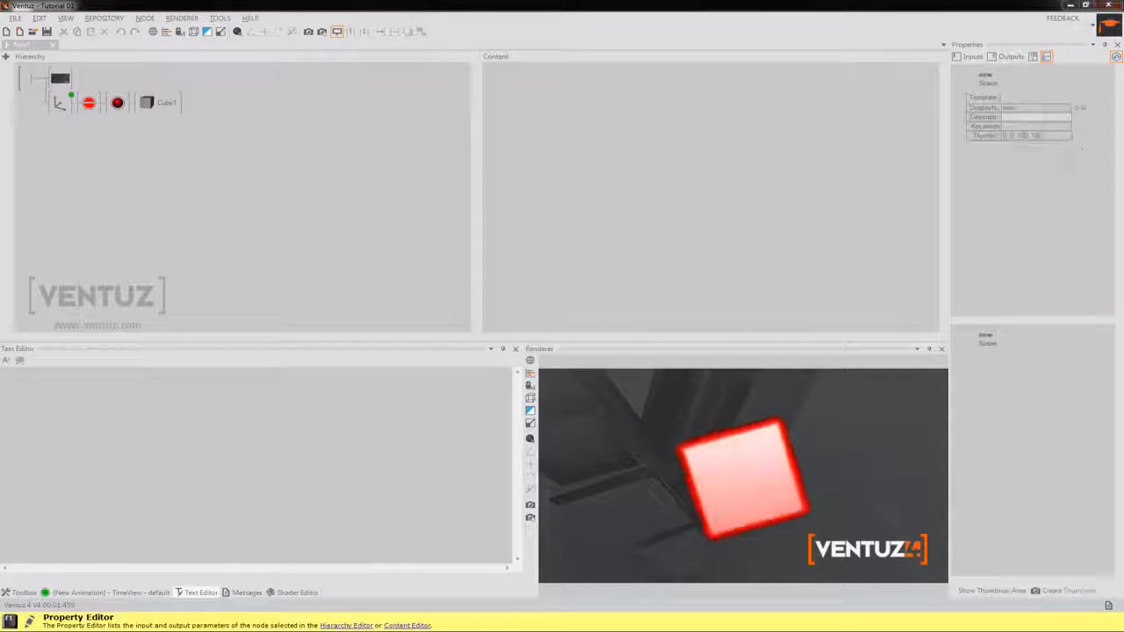
Step: Insert a Texture node between the Material node and Cube1, with a Texture Generator as its source
{"action": "left_click", "coordinate": [360, 223]}
{"action": "type", "text": "tex"}
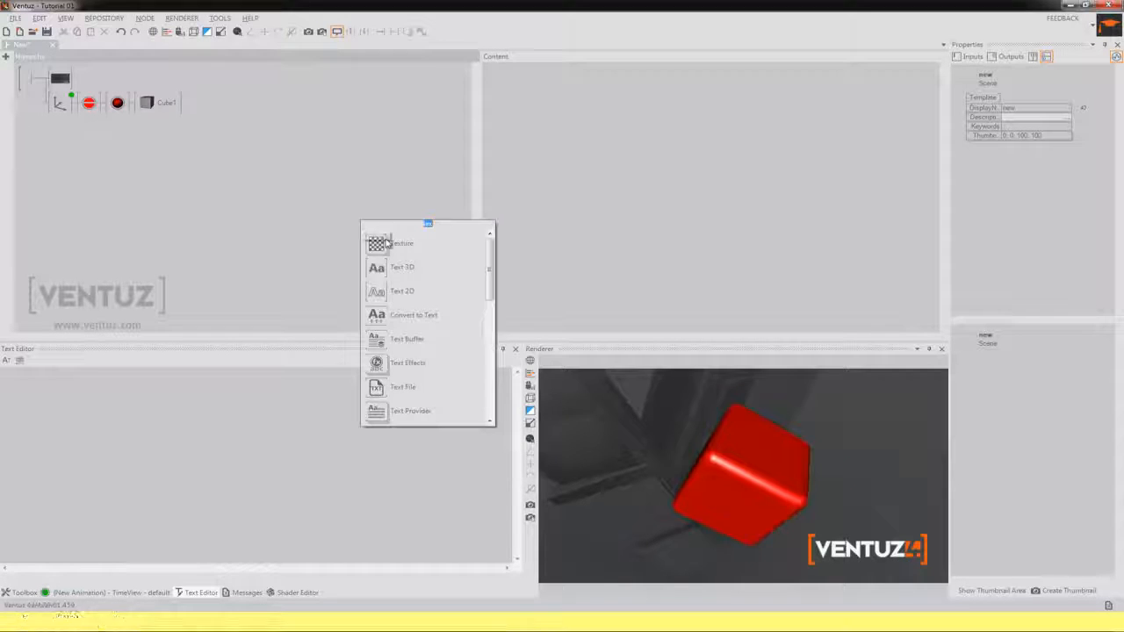
{"action": "left_click_drag", "start_coordinate": [381, 244], "coordinate": [131, 127]}
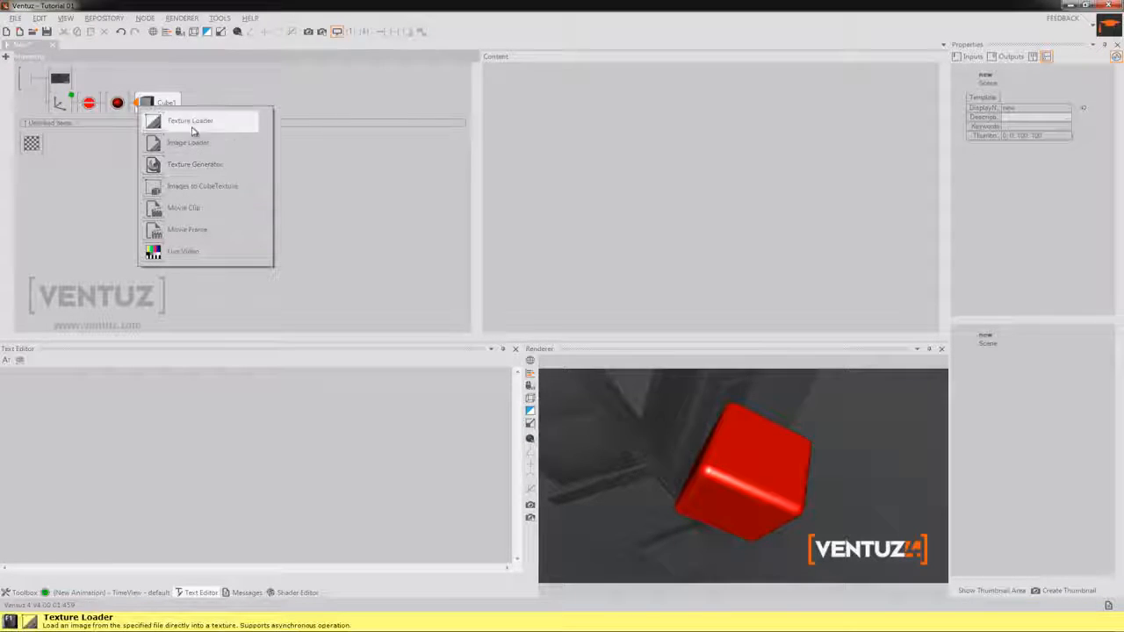
{"action": "left_click", "coordinate": [194, 129]}
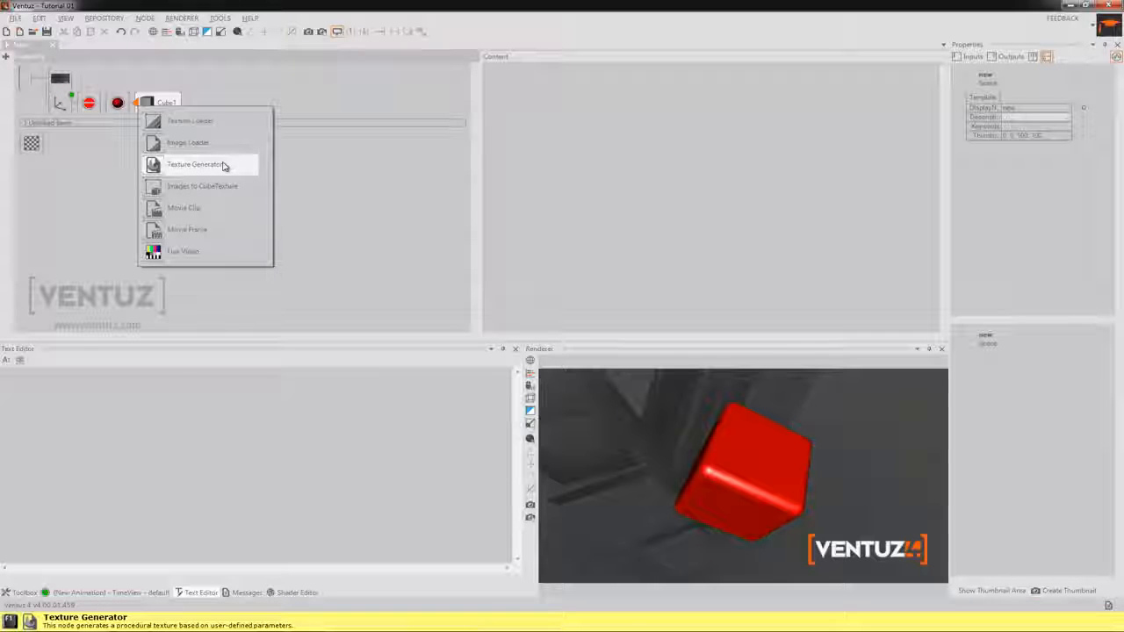
{"action": "left_click", "coordinate": [224, 167]}
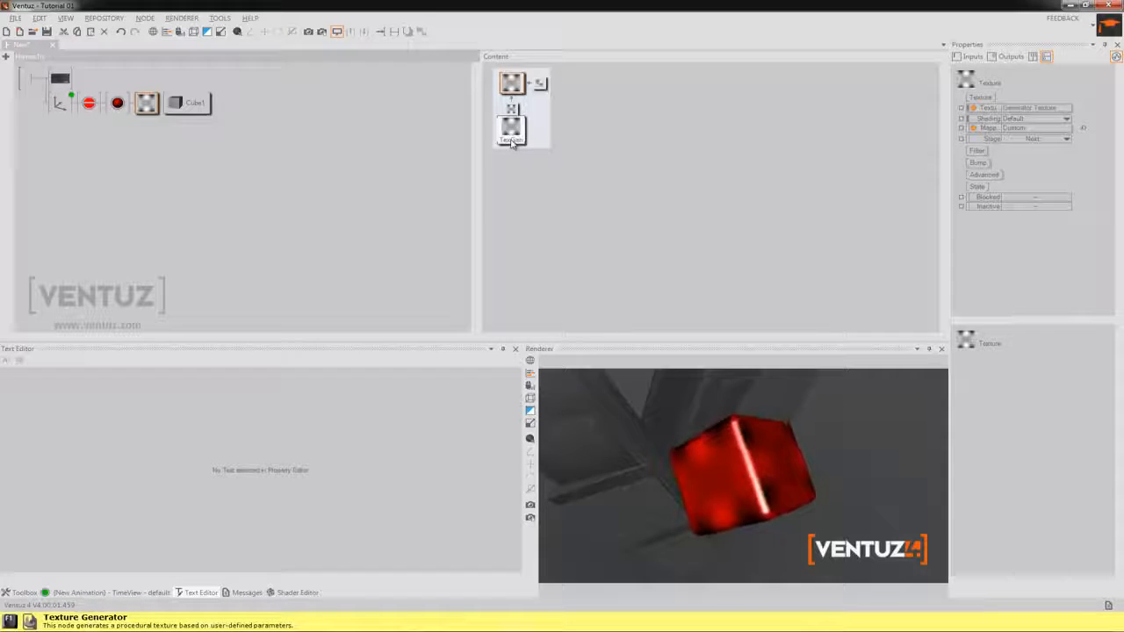
Step: Configure the Texture Generator with Hetero noise, sample width 4.1 and height 4, seed 20 and octaves 7.2, and apply it
{"action": "left_click", "coordinate": [1066, 108]}
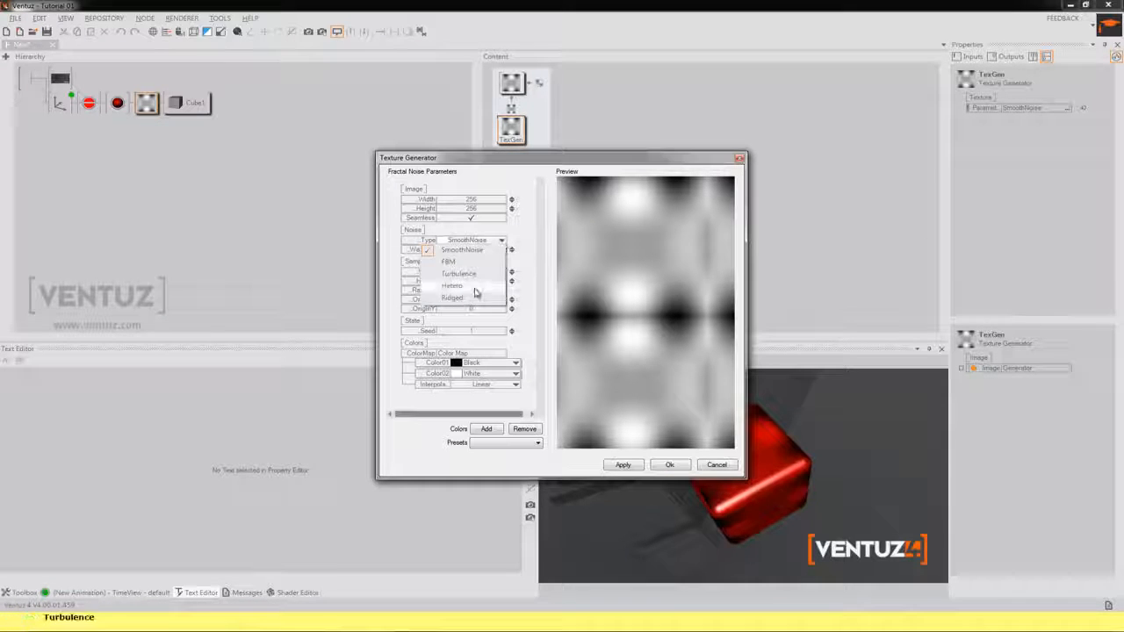
{"action": "left_click", "coordinate": [475, 291]}
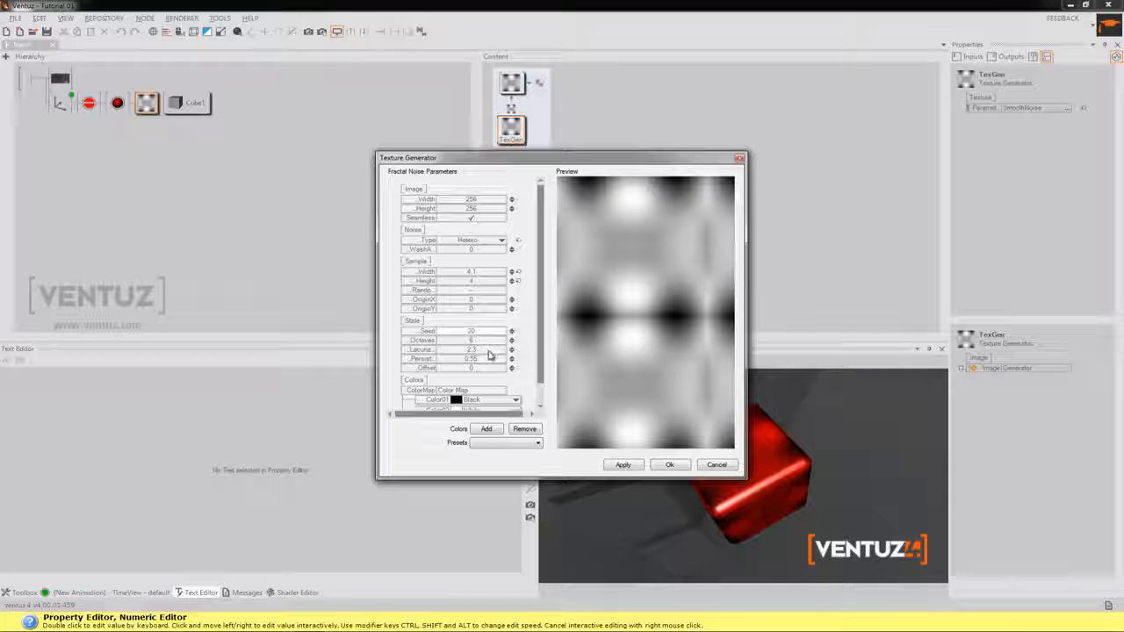
{"action": "left_click_drag", "start_coordinate": [478, 341], "coordinate": [499, 340]}
{"action": "left_click", "coordinate": [623, 464]}
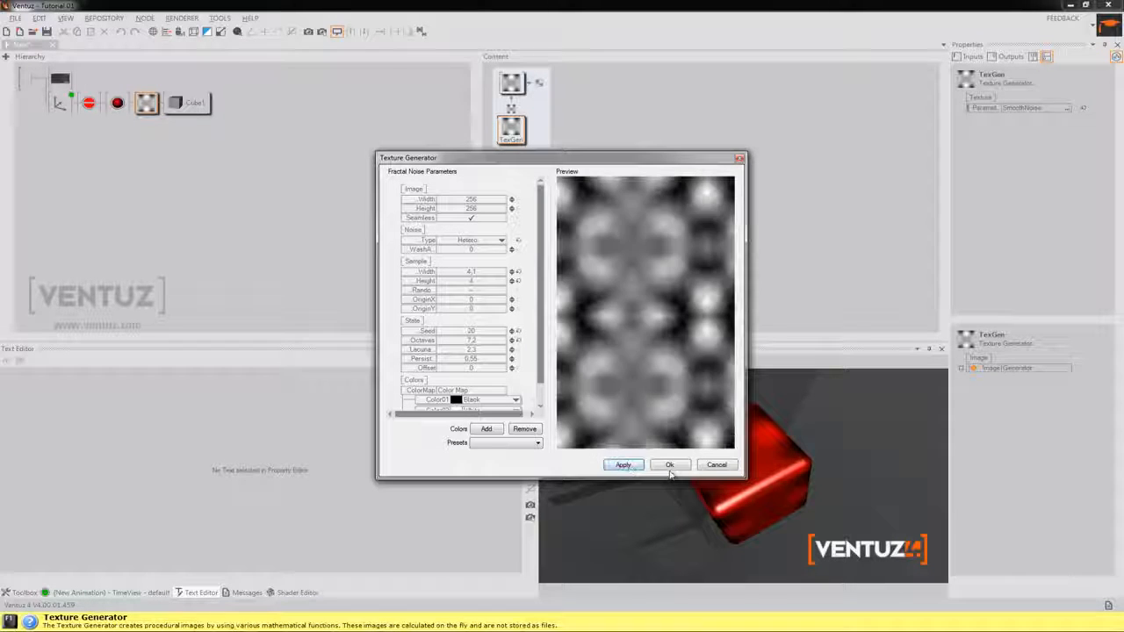
{"action": "left_click", "coordinate": [671, 466]}
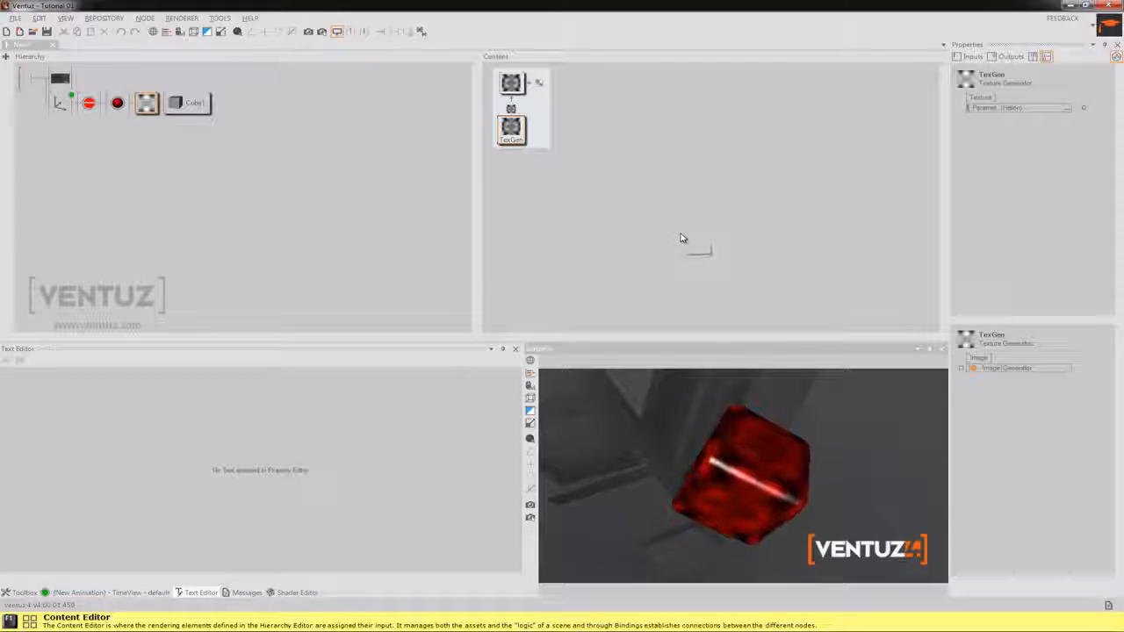
Step: Import the Ventuz logo image from the desktop as a texture before Cube1, saving Ventuz_Logo_001.tif in Images and replacing the existing file
{"action": "key", "text": "super+Down"}
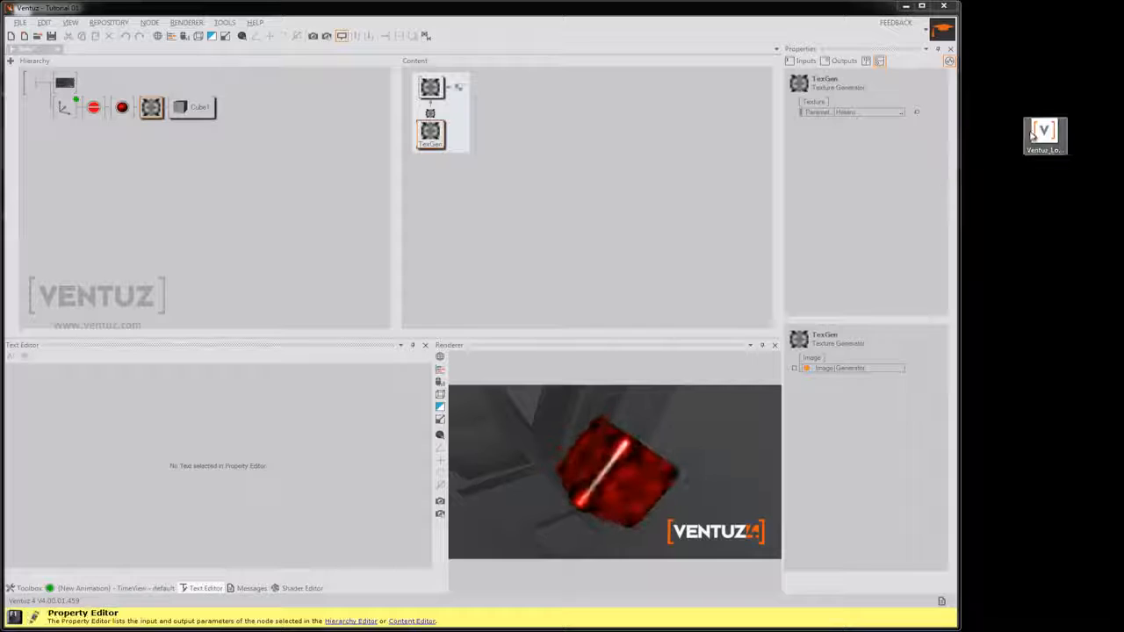
{"action": "left_click_drag", "start_coordinate": [1032, 132], "coordinate": [177, 116]}
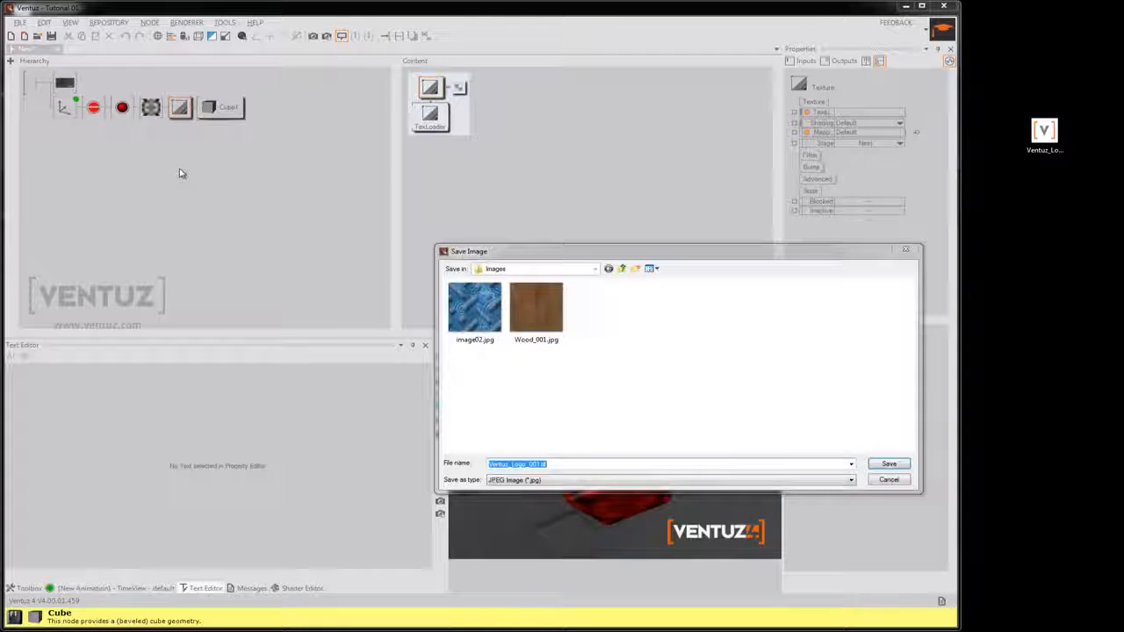
{"action": "left_click", "coordinate": [890, 466]}
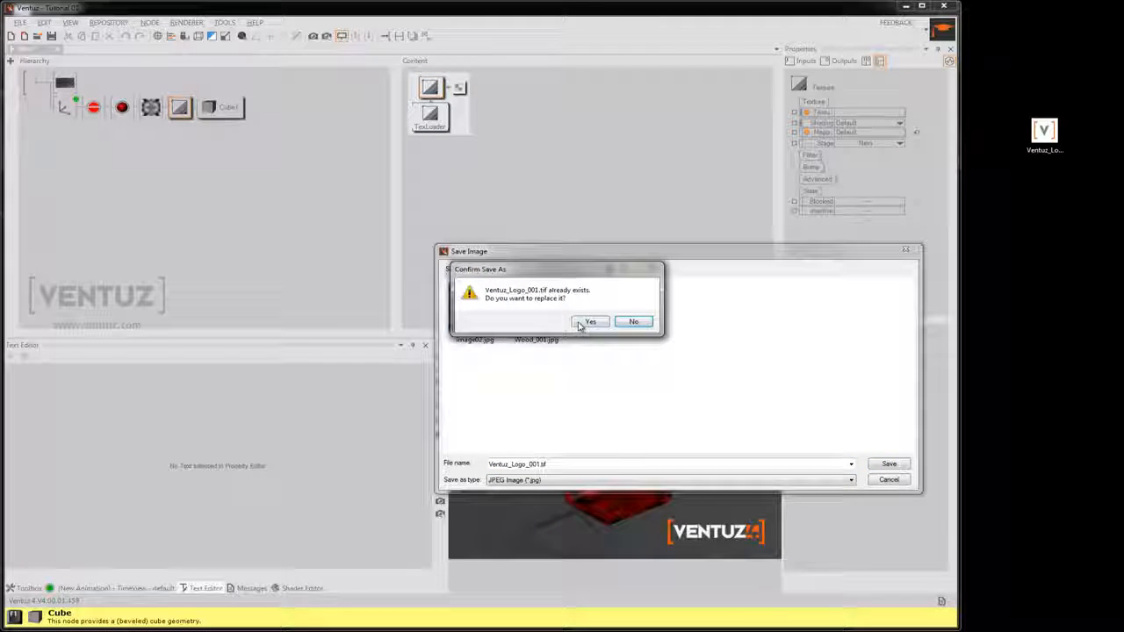
{"action": "left_click", "coordinate": [586, 322]}
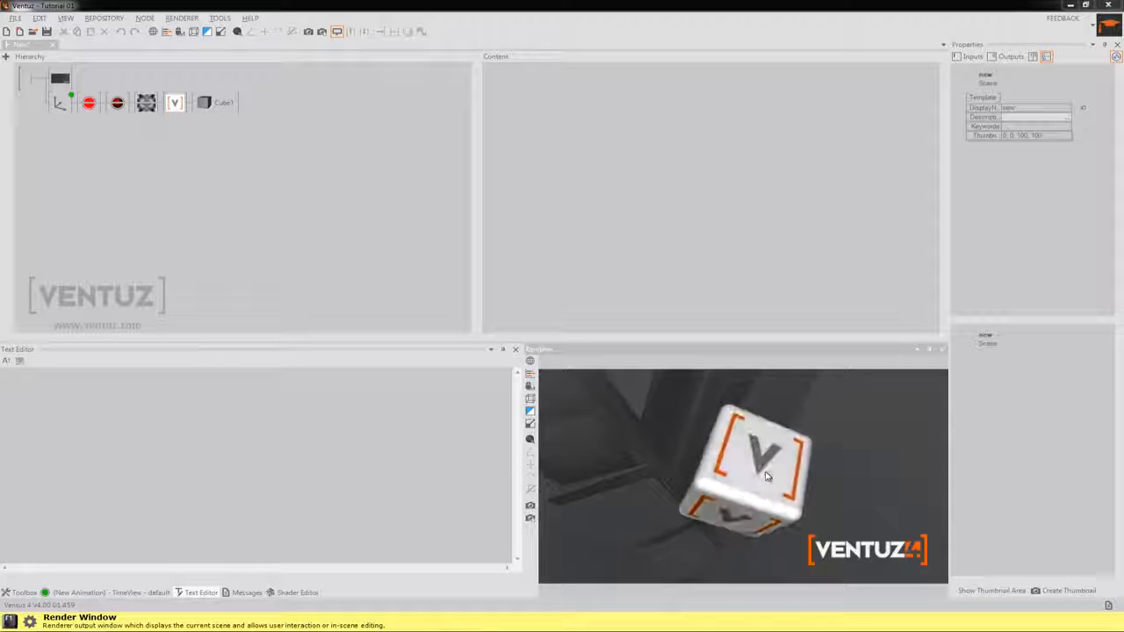
Step: Add a Directional light at the start of the hierarchy, above the background node
{"action": "right_click", "coordinate": [299, 208]}
{"action": "left_click", "coordinate": [329, 281]}
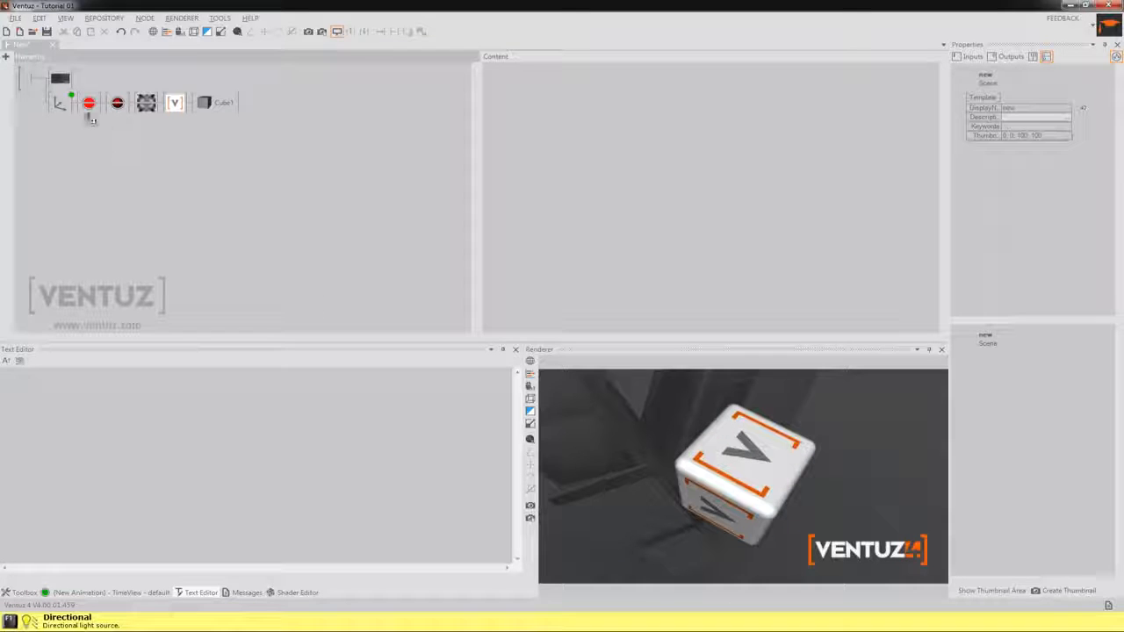
{"action": "left_click", "coordinate": [61, 73]}
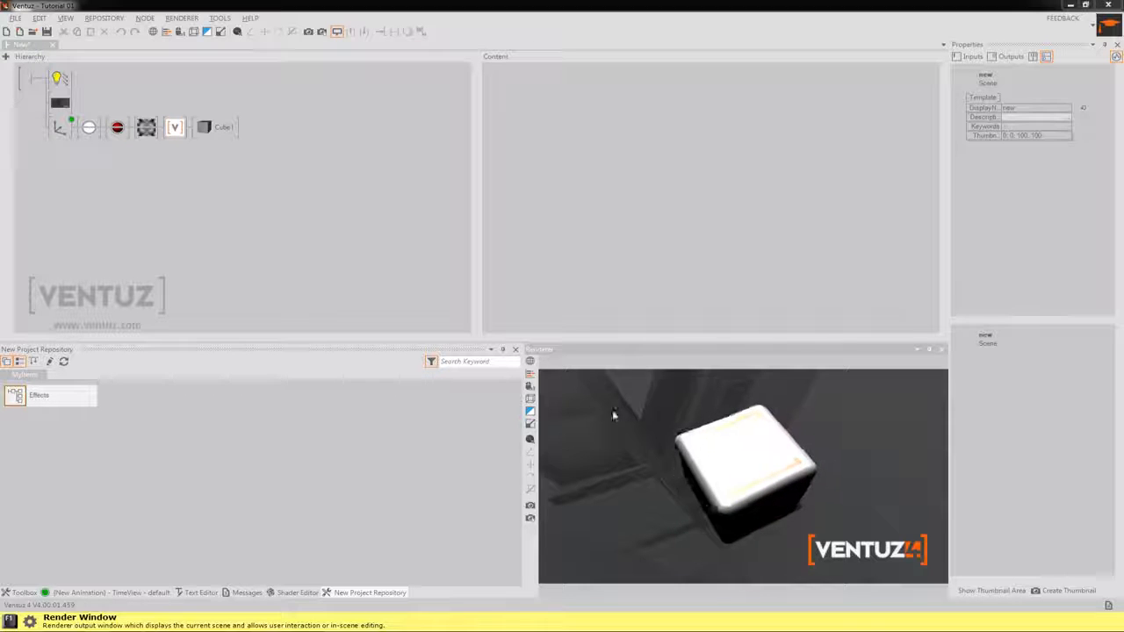
Step: Activate the white Color node and insert the project repository's Effects container between the logo texture and Cube1
{"action": "left_click", "coordinate": [87, 128]}
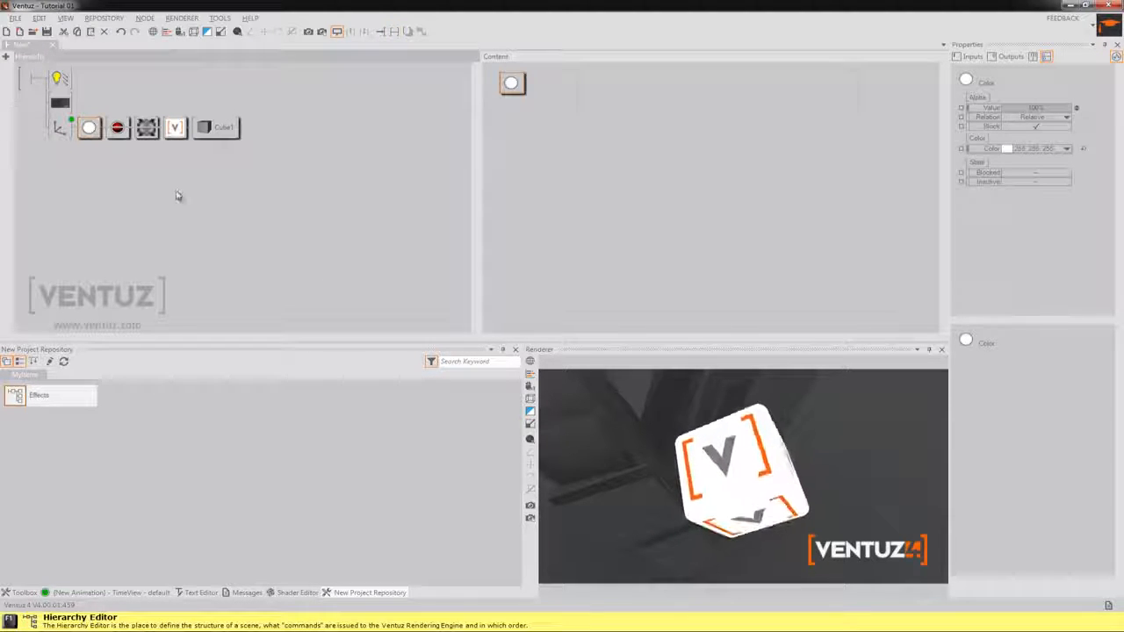
{"action": "left_click", "coordinate": [104, 148]}
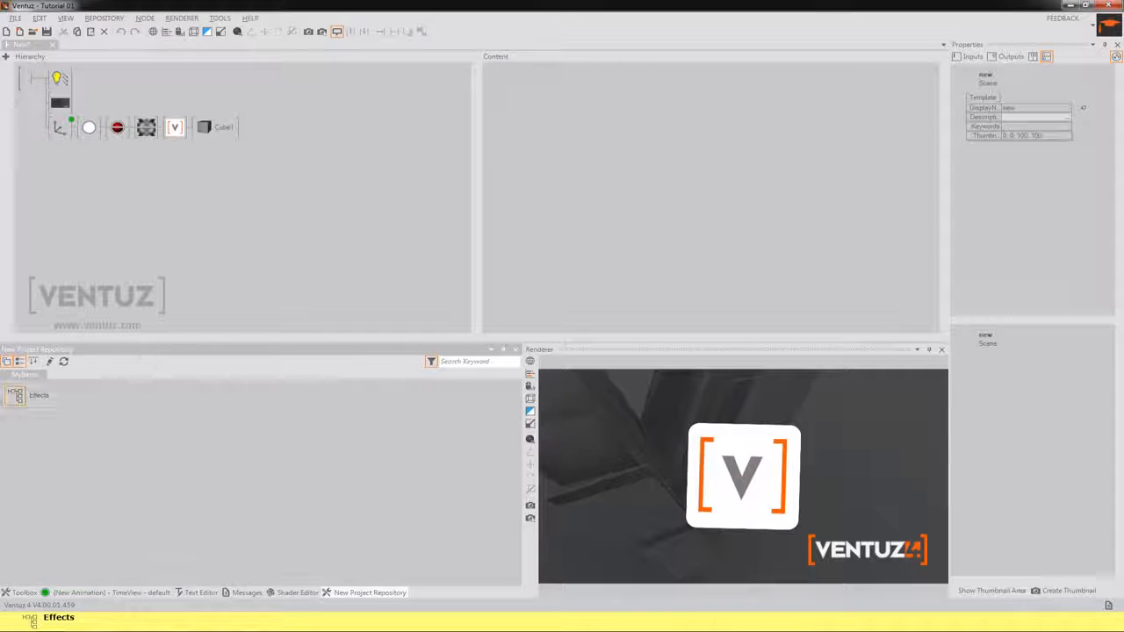
{"action": "left_click_drag", "start_coordinate": [198, 128], "coordinate": [200, 129]}
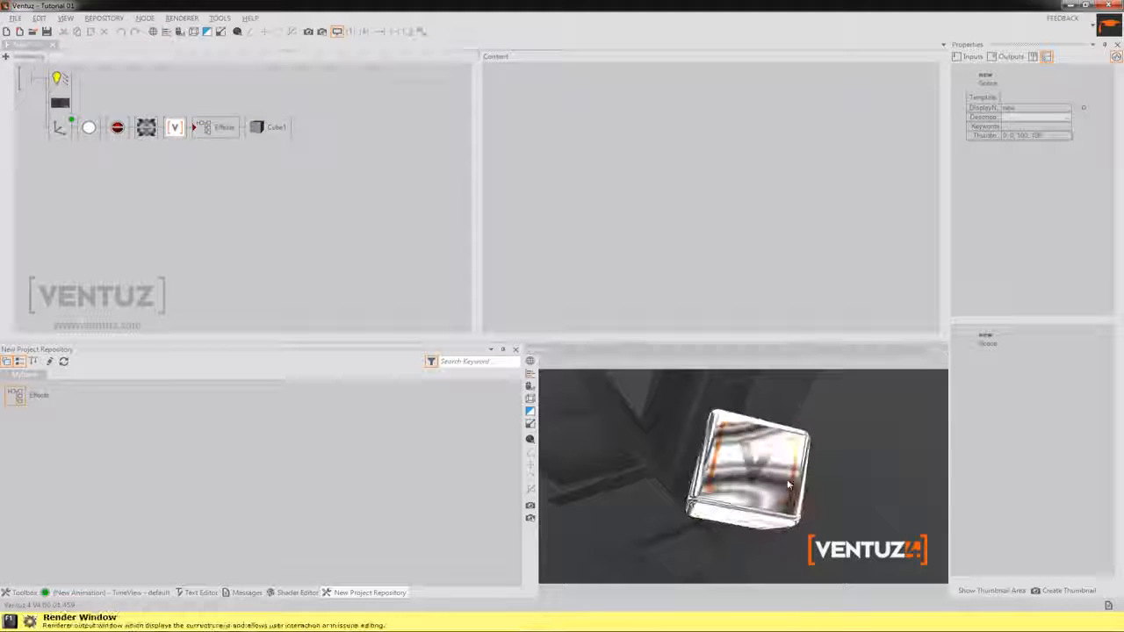
Step: Open the Effects container and examine the texture nodes inside it
{"action": "double_click", "coordinate": [204, 127]}
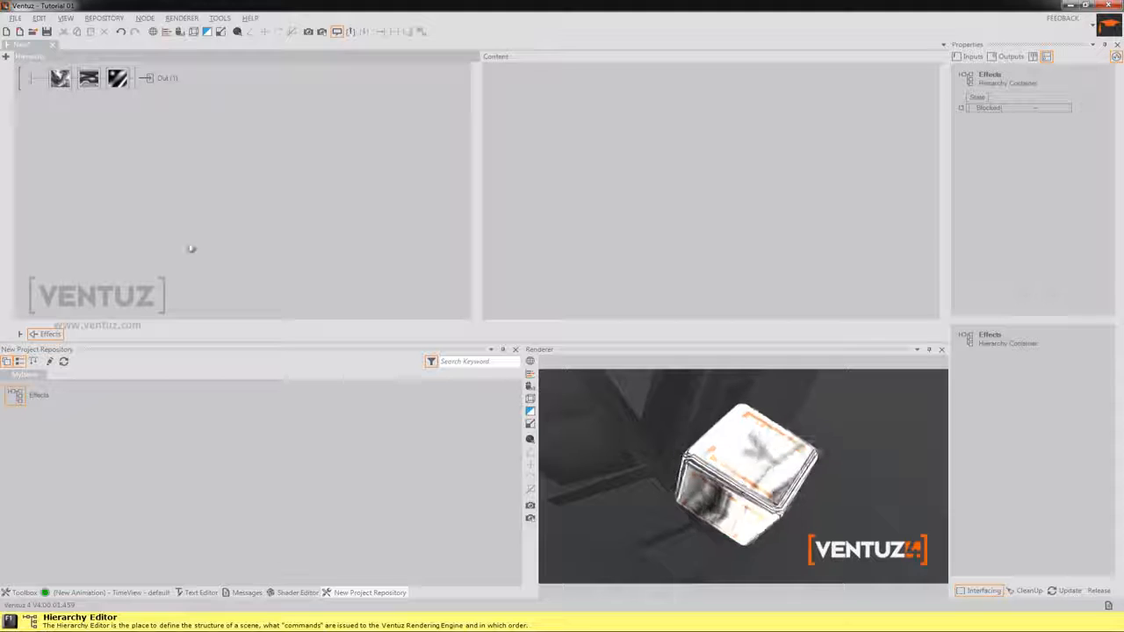
{"action": "left_click", "coordinate": [61, 79]}
{"action": "left_click", "coordinate": [117, 78]}
{"action": "left_click", "coordinate": [133, 183]}
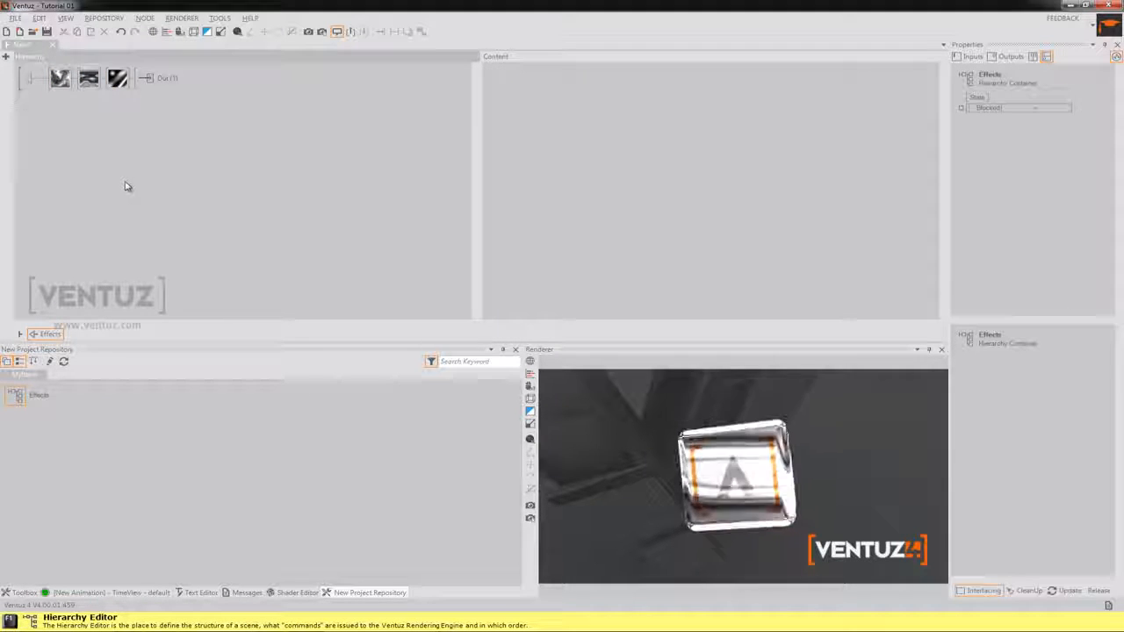
Step: Deactivate the three texture nodes in the Effects container and reactivate them to compare the cube's appearance
{"action": "left_click", "coordinate": [60, 79]}
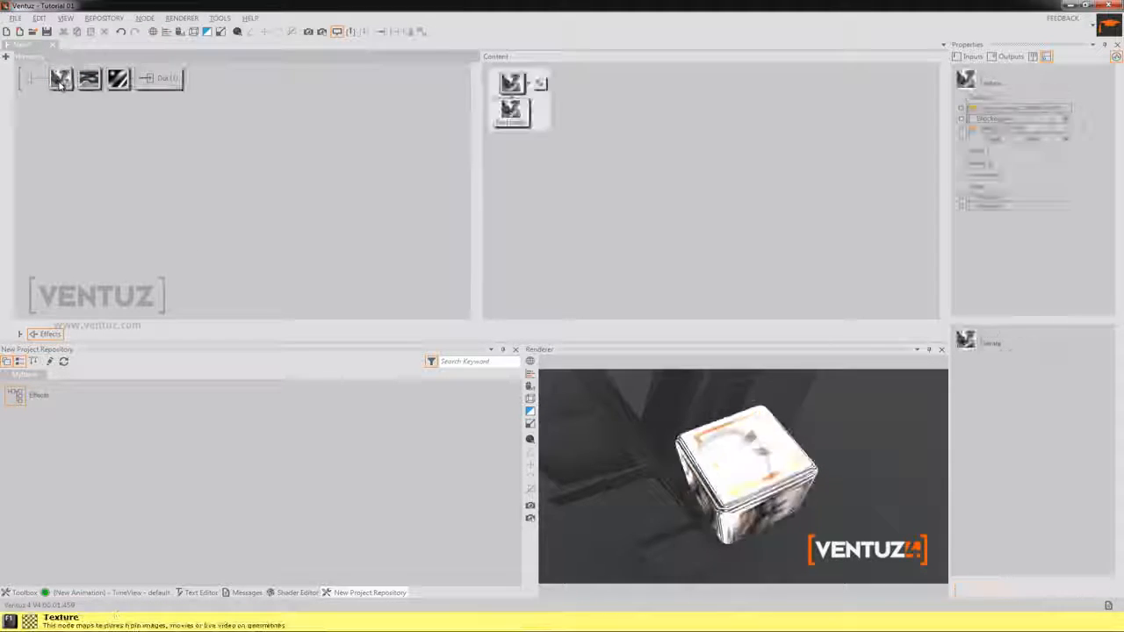
{"action": "left_click", "coordinate": [117, 78]}
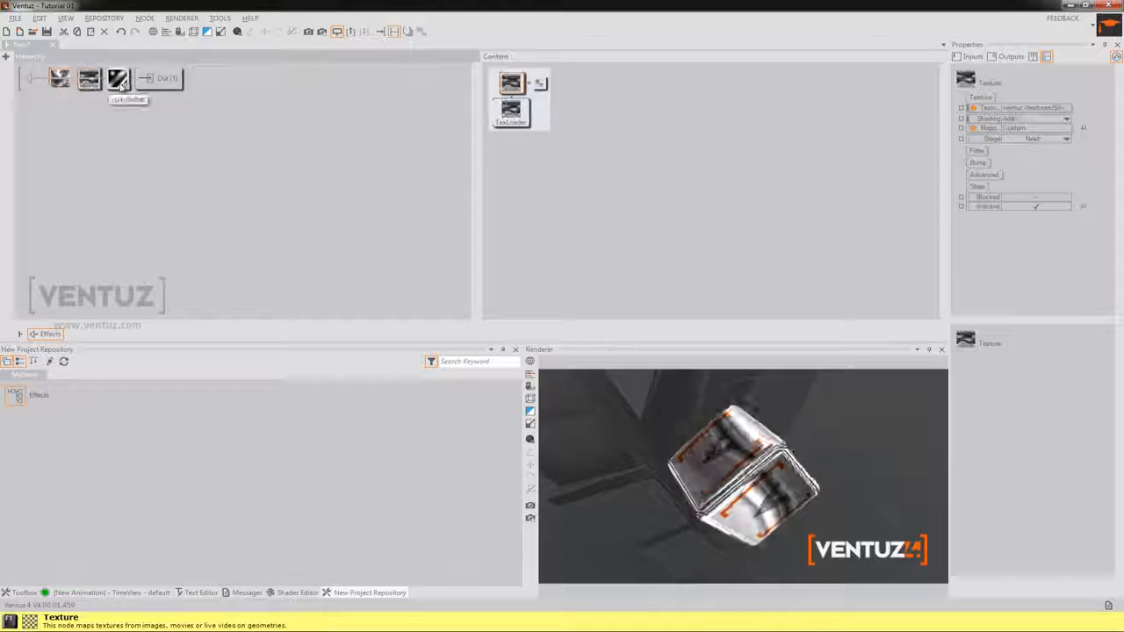
{"action": "left_click", "coordinate": [197, 186]}
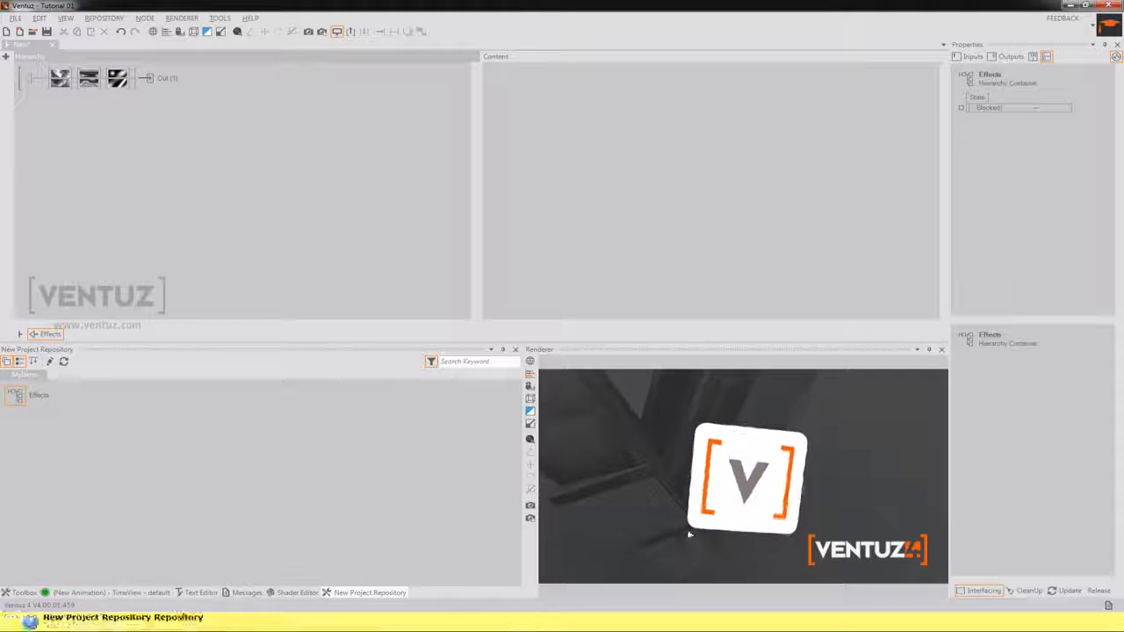
{"action": "left_click", "coordinate": [116, 78]}
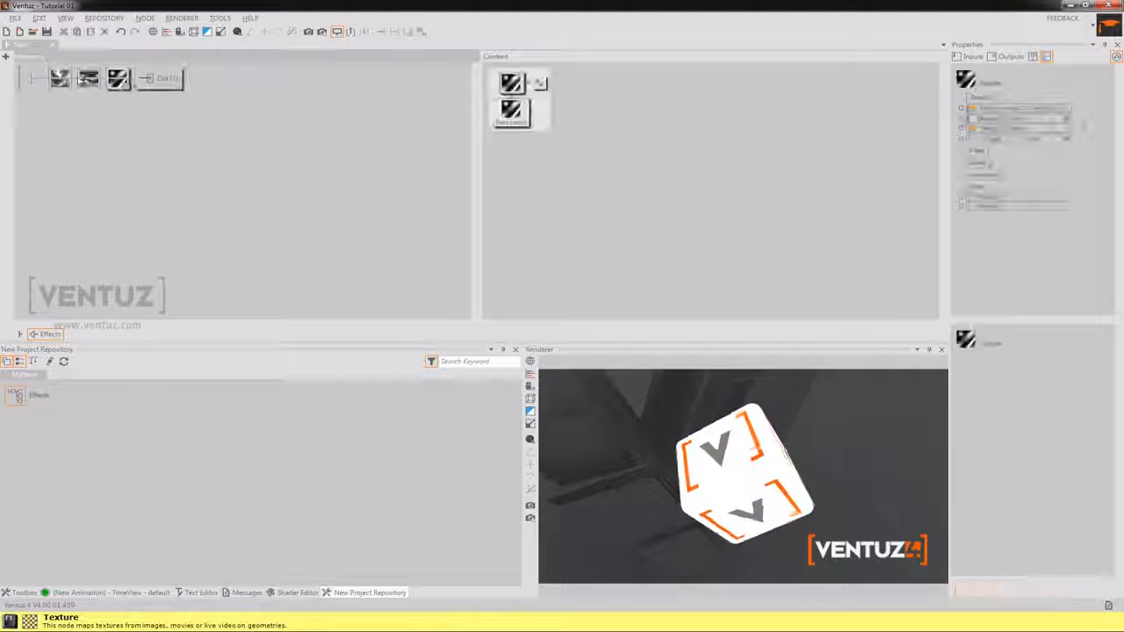
{"action": "left_click", "coordinate": [133, 173]}
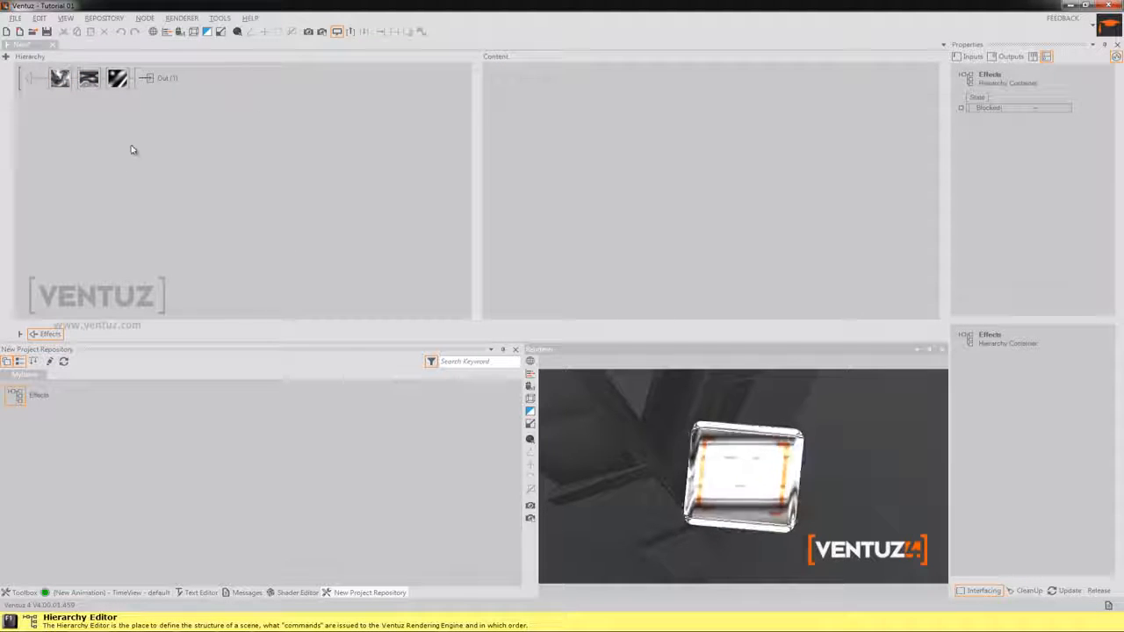
Step: Compare the shading and mapping properties of the three texture nodes in the Effects container
{"action": "left_click", "coordinate": [89, 78]}
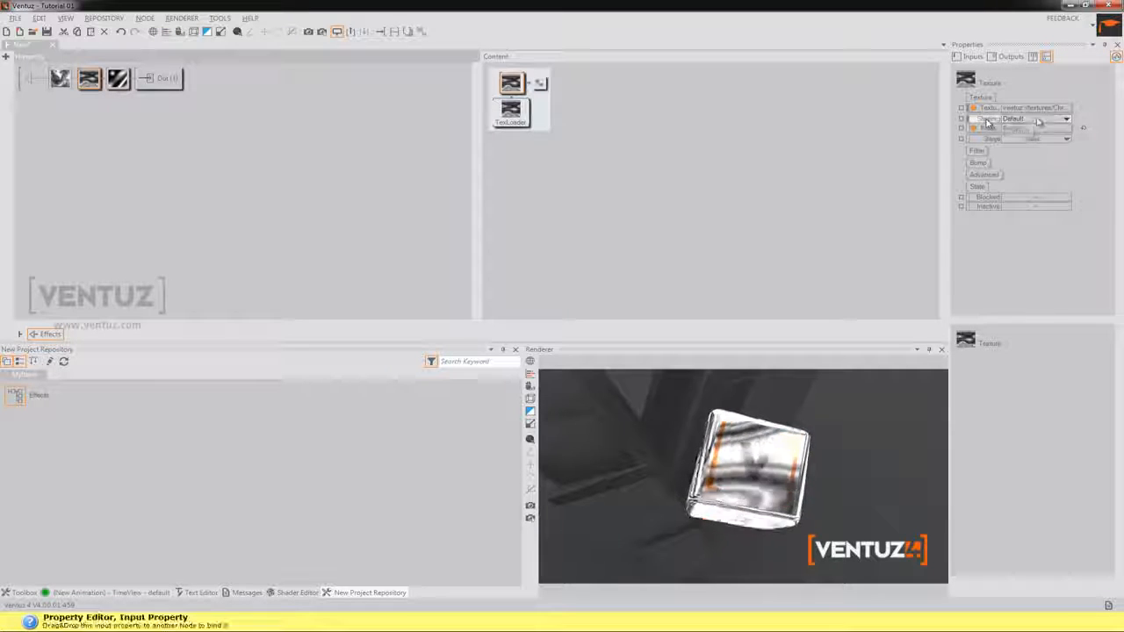
{"action": "left_click", "coordinate": [118, 78]}
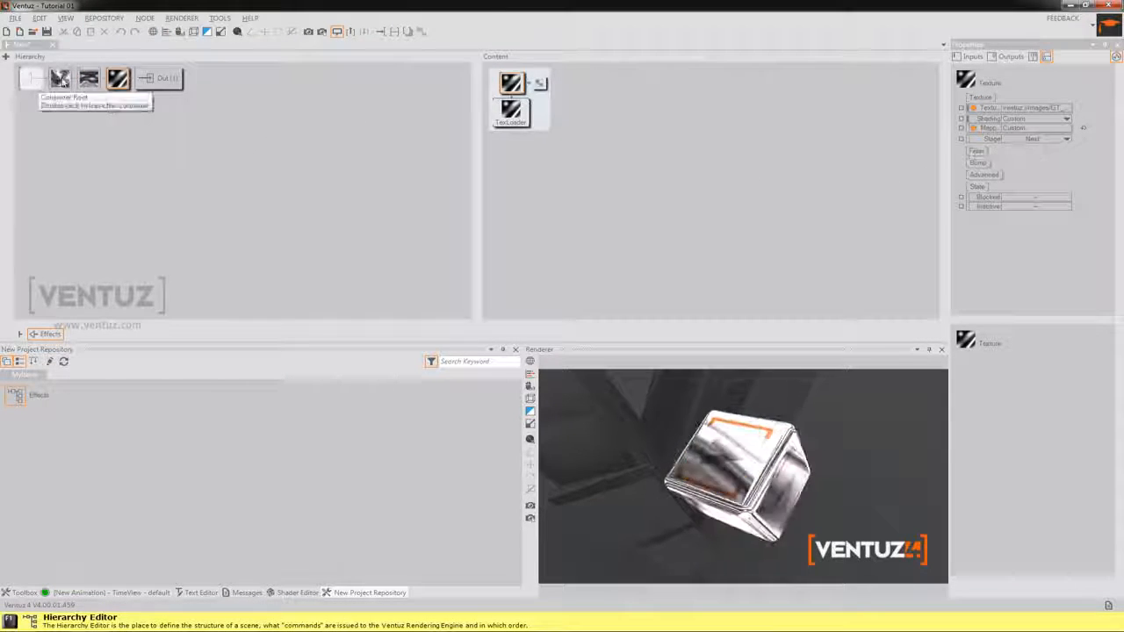
{"action": "left_click", "coordinate": [60, 79]}
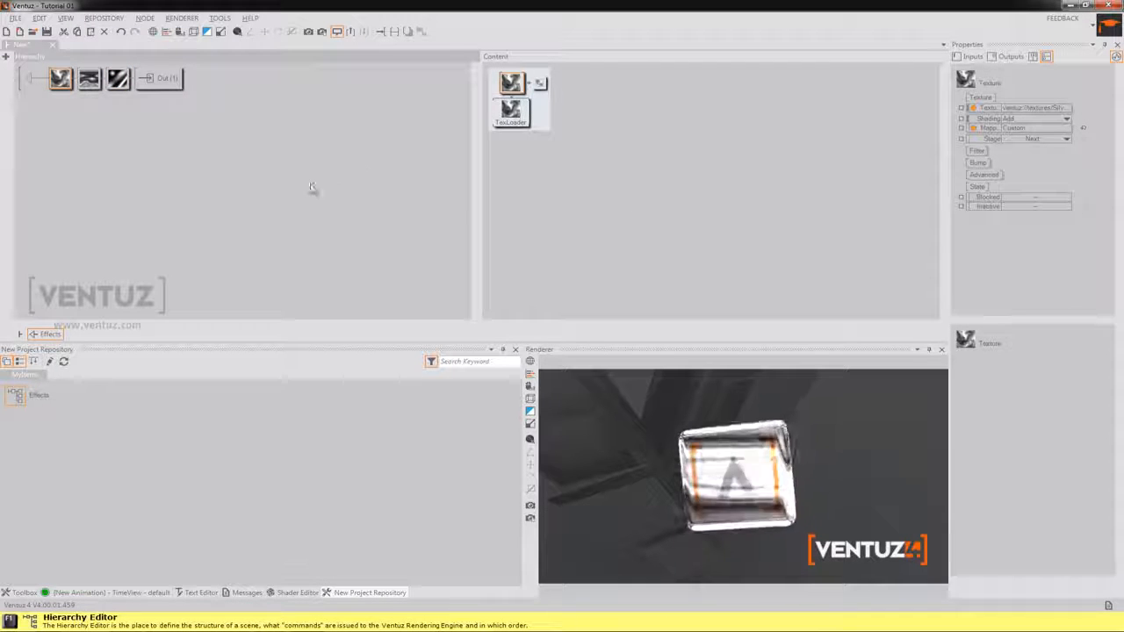
{"action": "left_click", "coordinate": [118, 78]}
{"action": "left_click", "coordinate": [91, 120]}
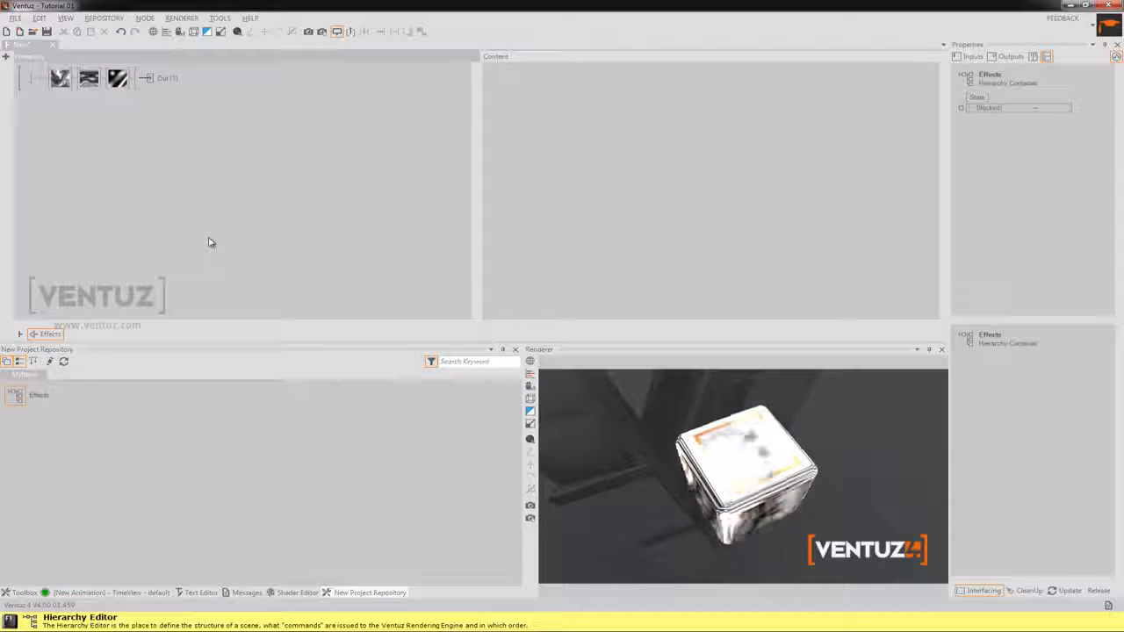
Step: Try the PassThru mapping type on the middle texture's 2D Mapping node, and switch the type to SphereMap
{"action": "left_click", "coordinate": [89, 78]}
{"action": "left_click", "coordinate": [539, 83]}
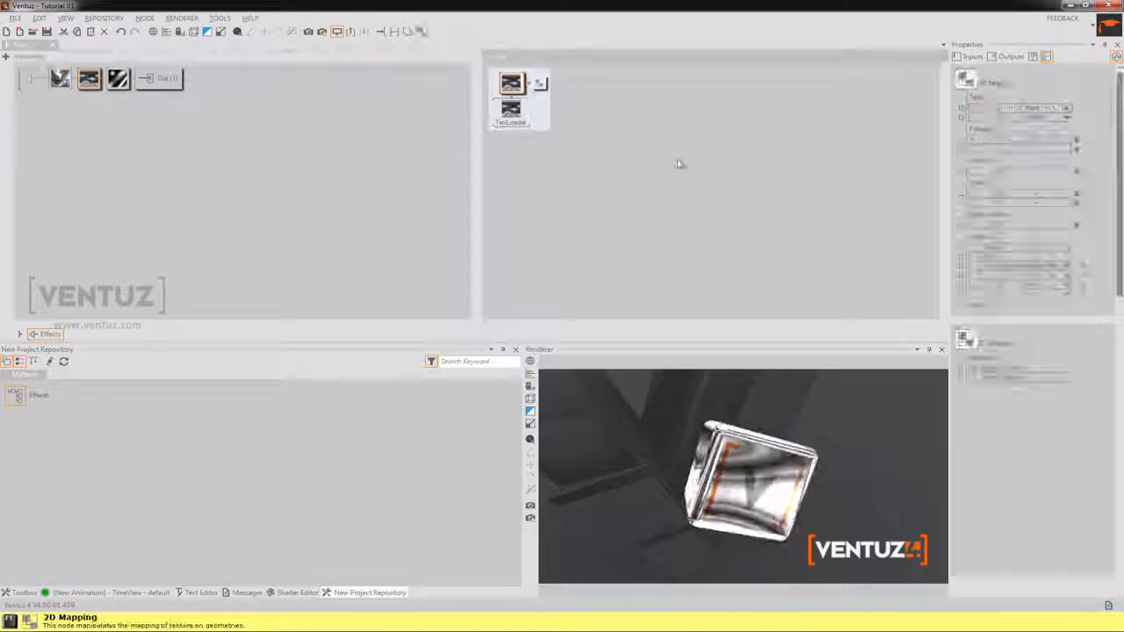
{"action": "left_click", "coordinate": [1067, 265]}
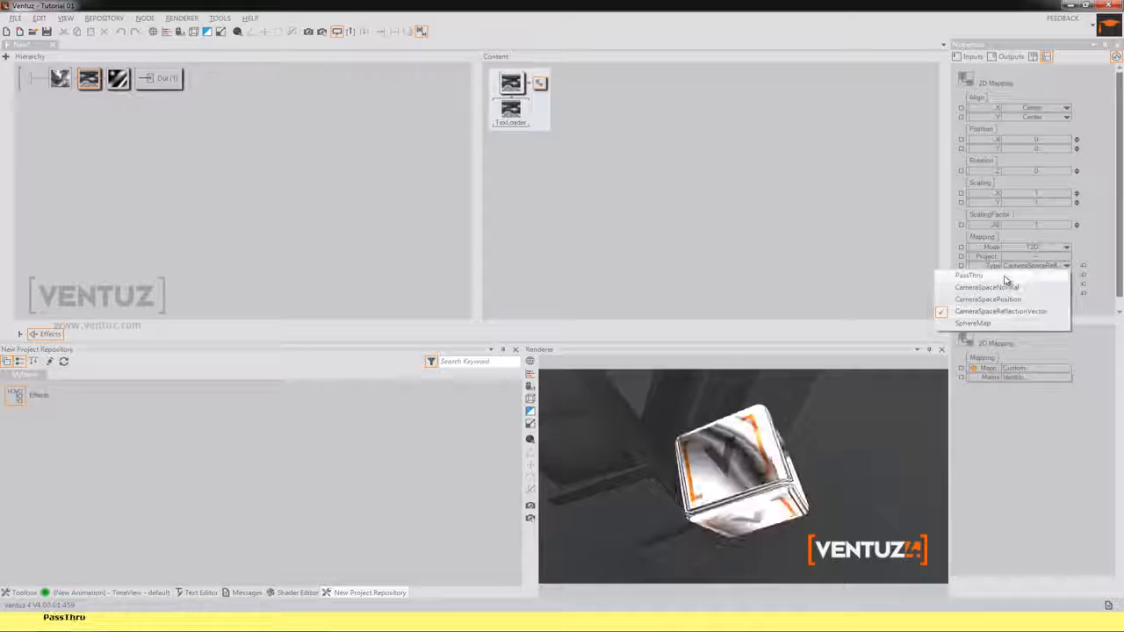
{"action": "left_click", "coordinate": [970, 275]}
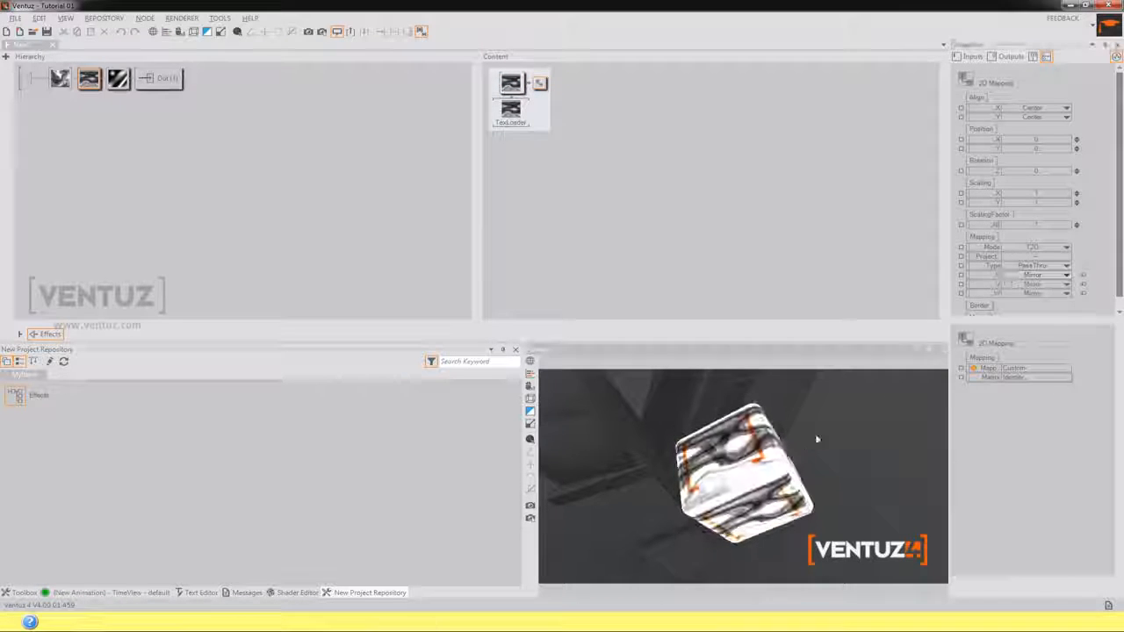
{"action": "left_click", "coordinate": [1045, 265]}
{"action": "left_click", "coordinate": [1009, 323]}
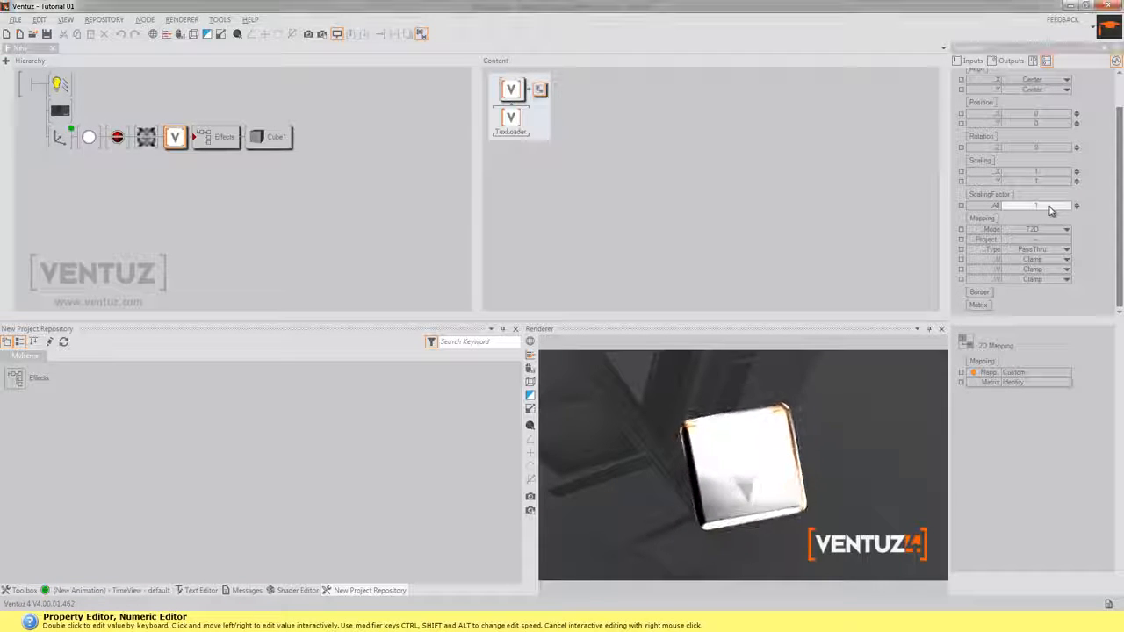
Step: Set the logo texture mapping's overall scaling factor to 0.26 and its U and V addressing to Mirror
{"action": "left_click_drag", "start_coordinate": [1030, 208], "coordinate": [1028, 209]}
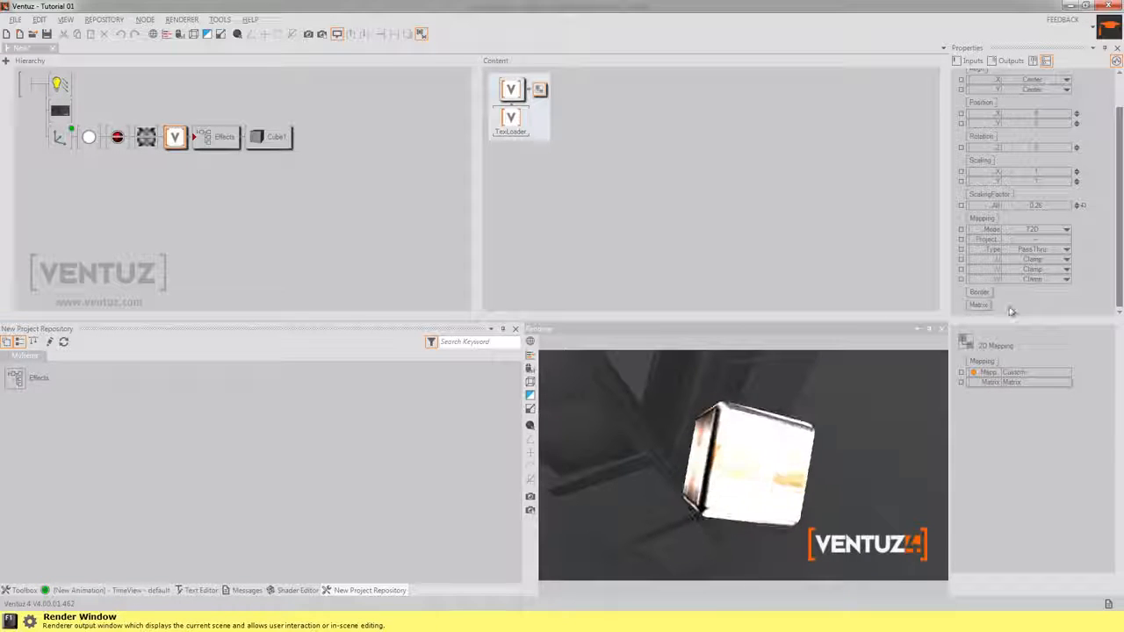
{"action": "left_click", "coordinate": [1050, 260]}
{"action": "left_click", "coordinate": [1045, 292]}
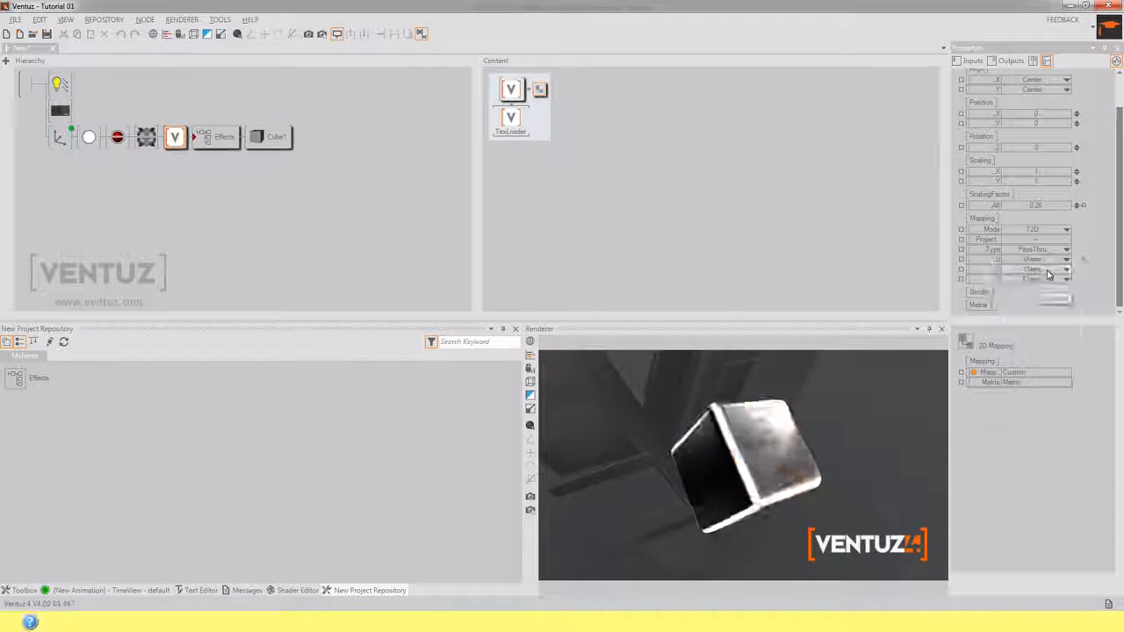
{"action": "left_click", "coordinate": [1049, 269]}
{"action": "left_click", "coordinate": [1043, 292]}
Step: Switch the logo texture's U and V mapping modes to Wrap
{"action": "left_click", "coordinate": [1047, 260]}
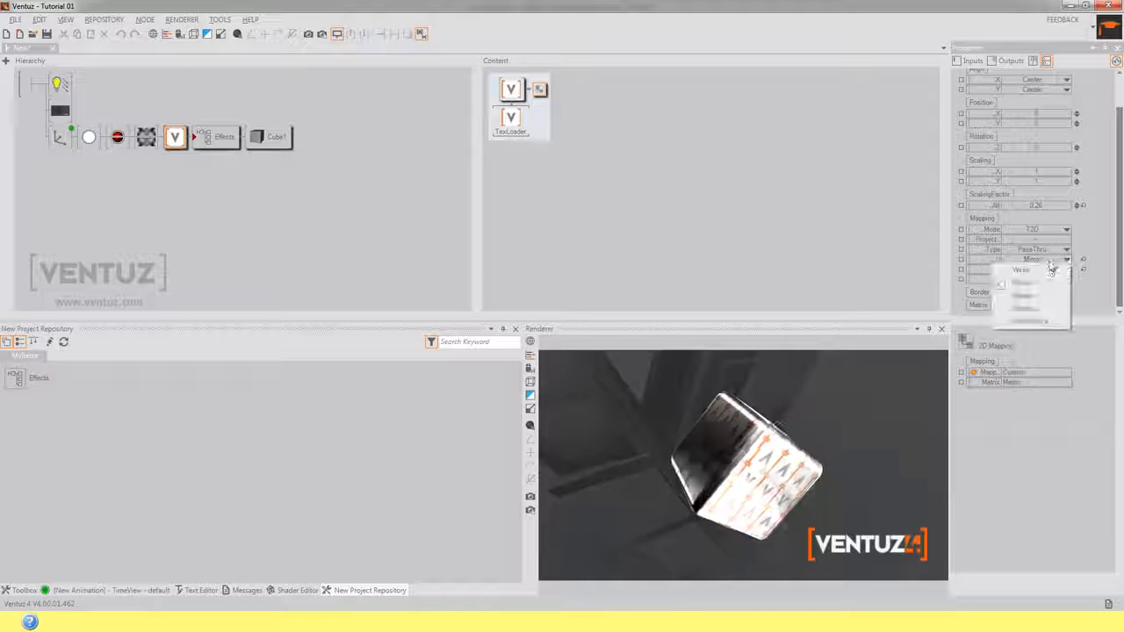
{"action": "left_click", "coordinate": [1046, 270]}
{"action": "left_click", "coordinate": [1048, 270]}
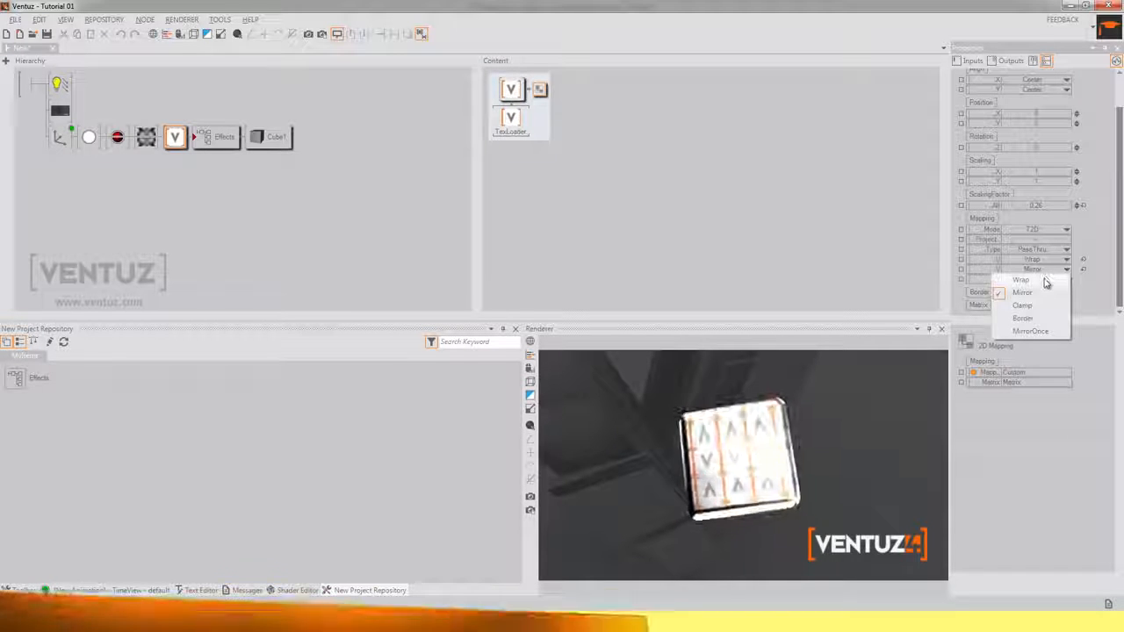
{"action": "left_click", "coordinate": [1047, 280]}
Step: Set the logo texture's U and V mapping modes to Border
{"action": "left_click", "coordinate": [1050, 260]}
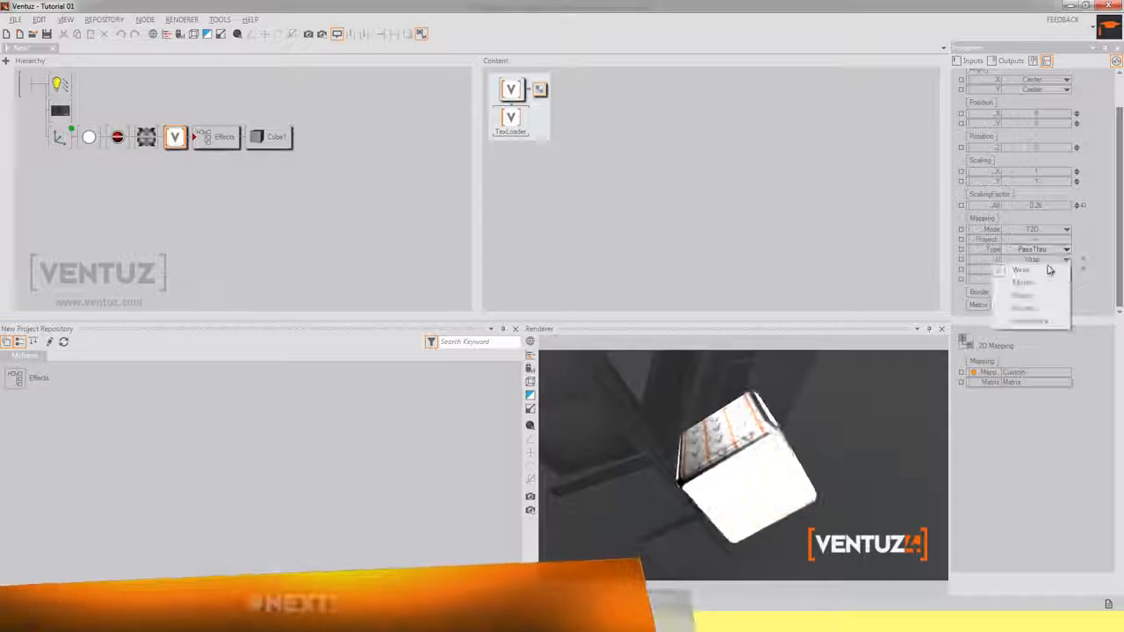
{"action": "left_click", "coordinate": [1037, 309]}
{"action": "left_click", "coordinate": [1049, 270]}
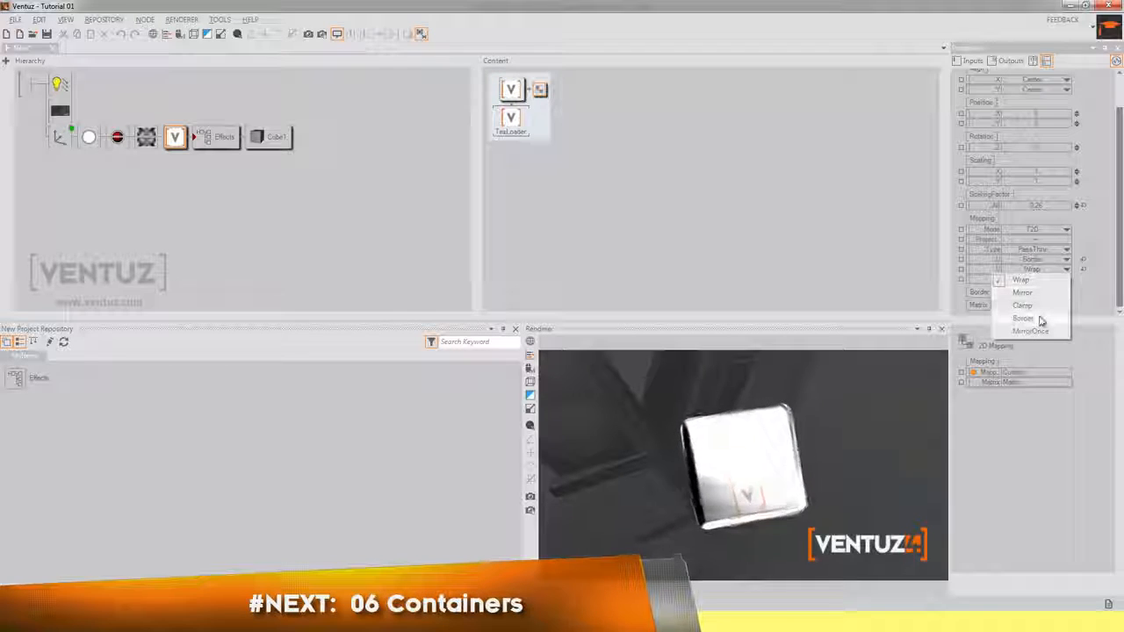
{"action": "left_click", "coordinate": [1042, 319]}
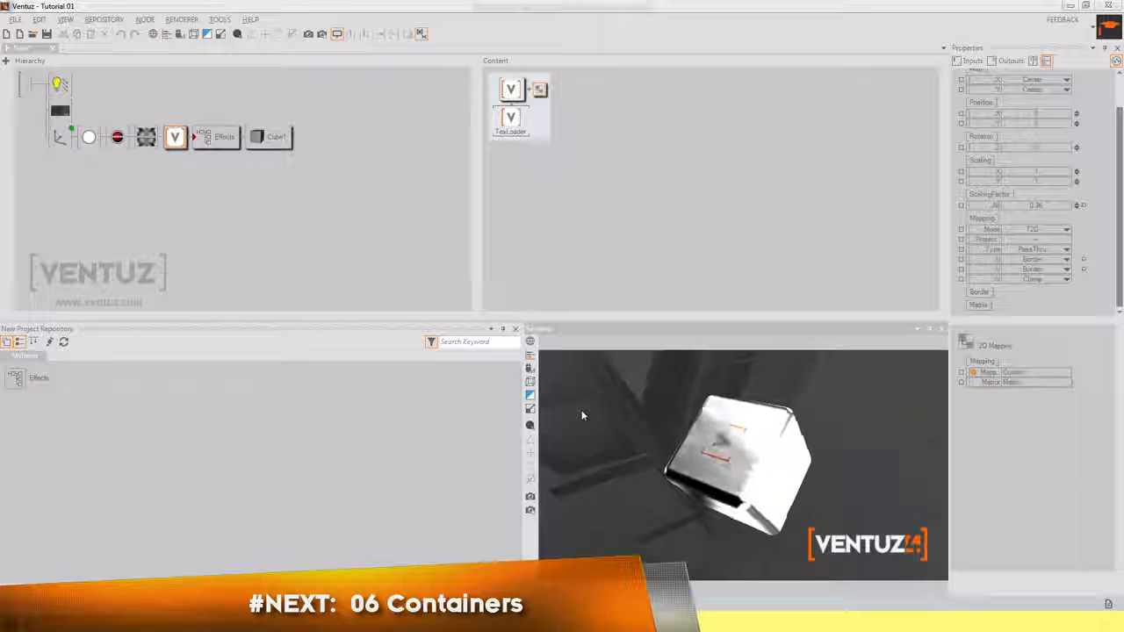